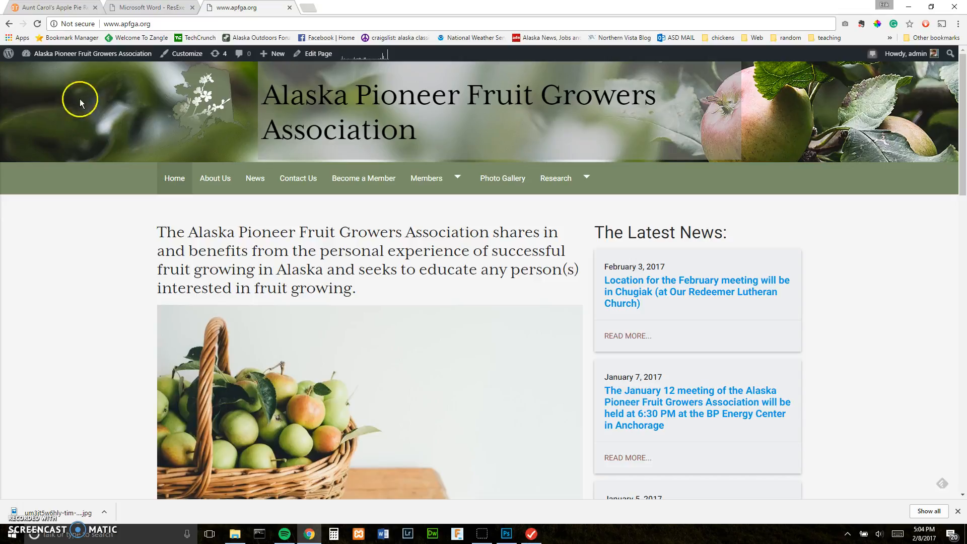
Open the About Us page for editing from the site's list of pages and look through its content.
click(80, 55)
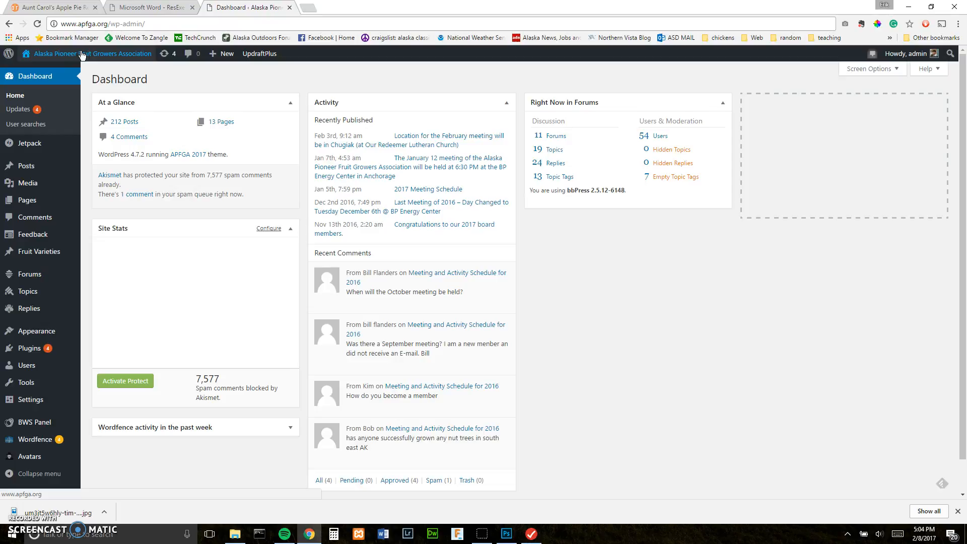
mouse_move(28, 171)
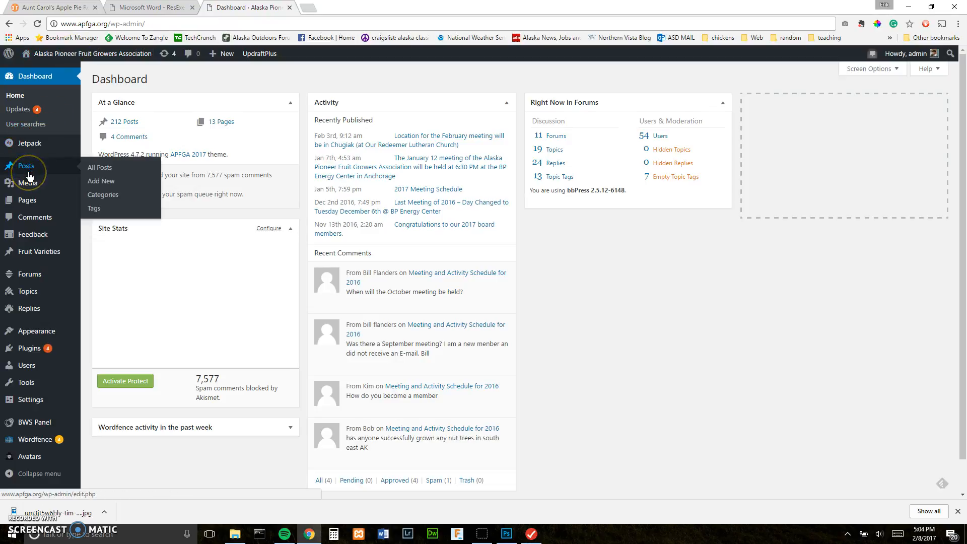
mouse_move(32, 204)
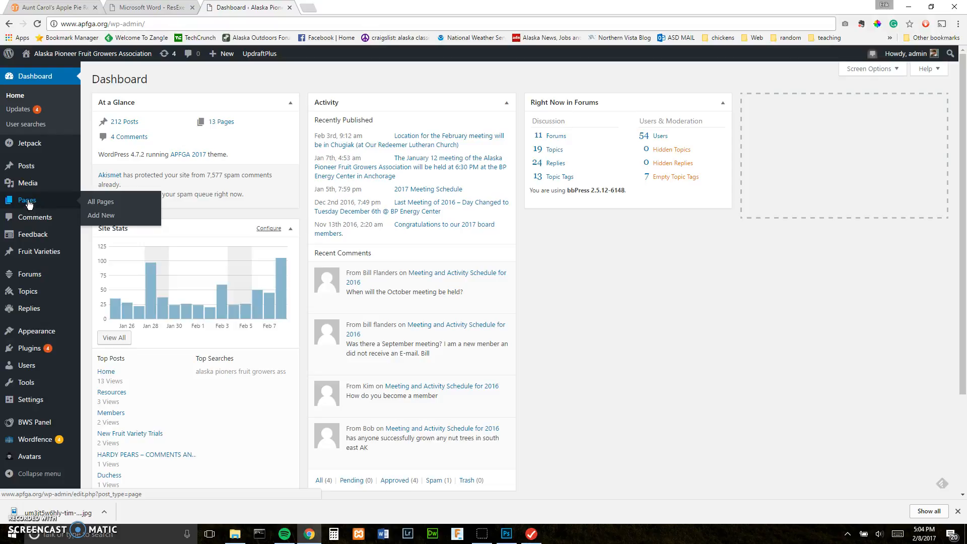
click(25, 202)
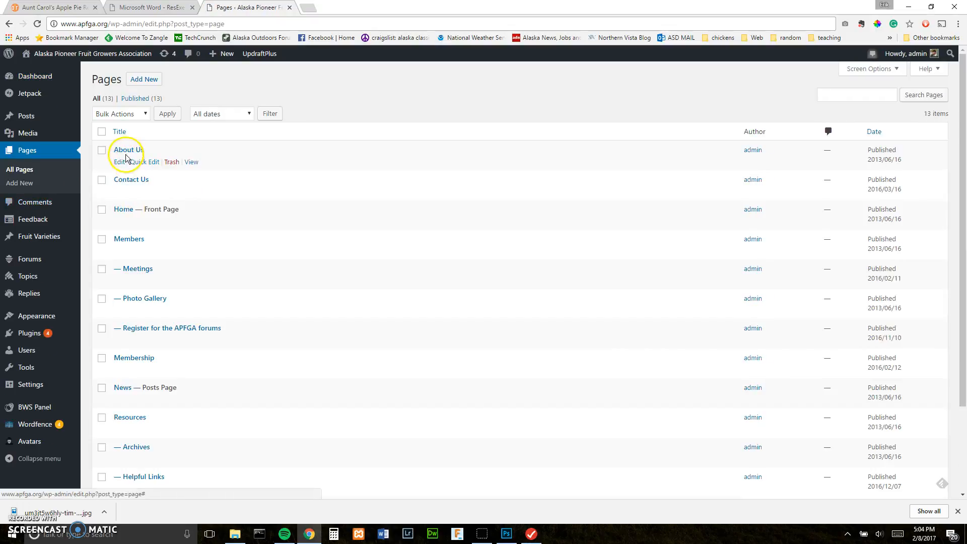
click(127, 151)
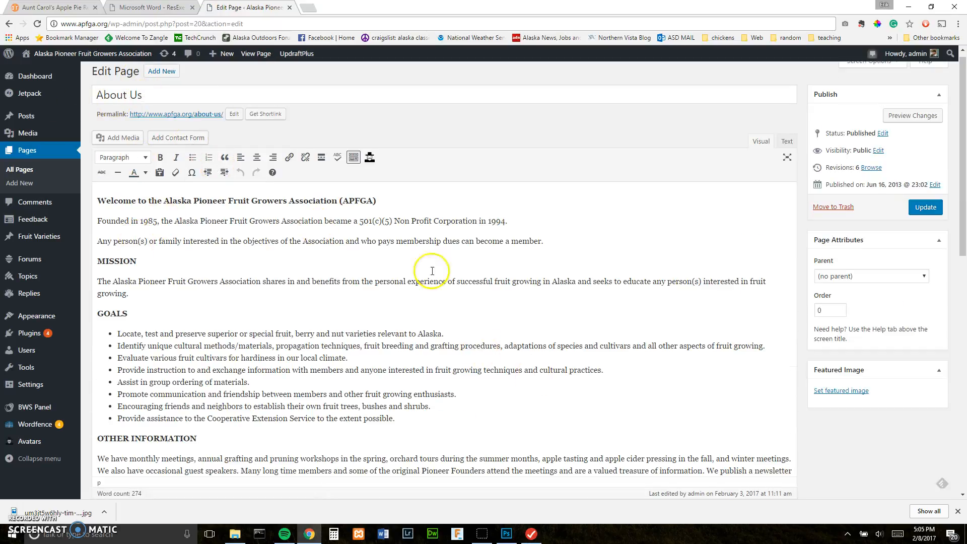
scroll(233, 206, down, 1)
scroll(259, 253, down, 4)
scroll(259, 302, up, 5)
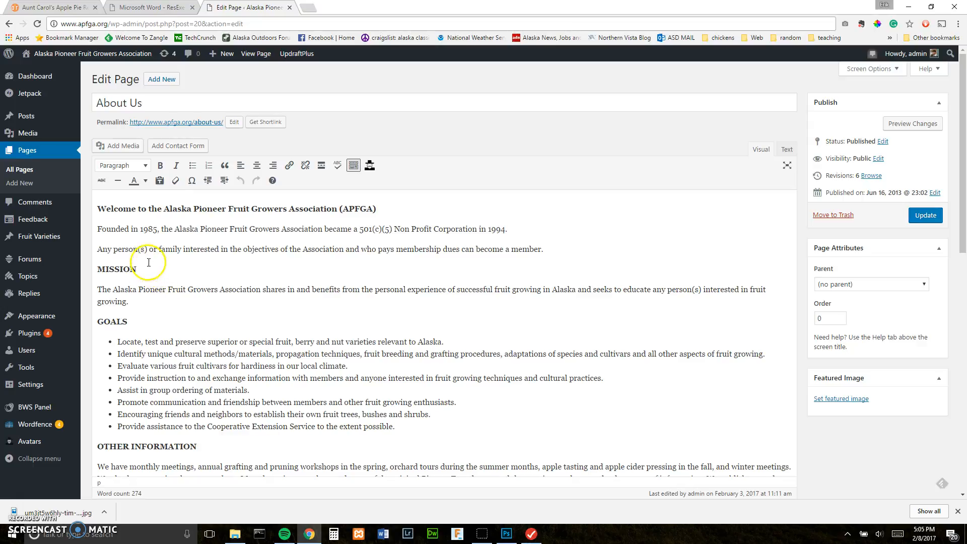
Place the text cursor before the "Welcome to the Alaska Pioneer Fruit Growers Association" heading and browse the media library for insertion.
click(99, 208)
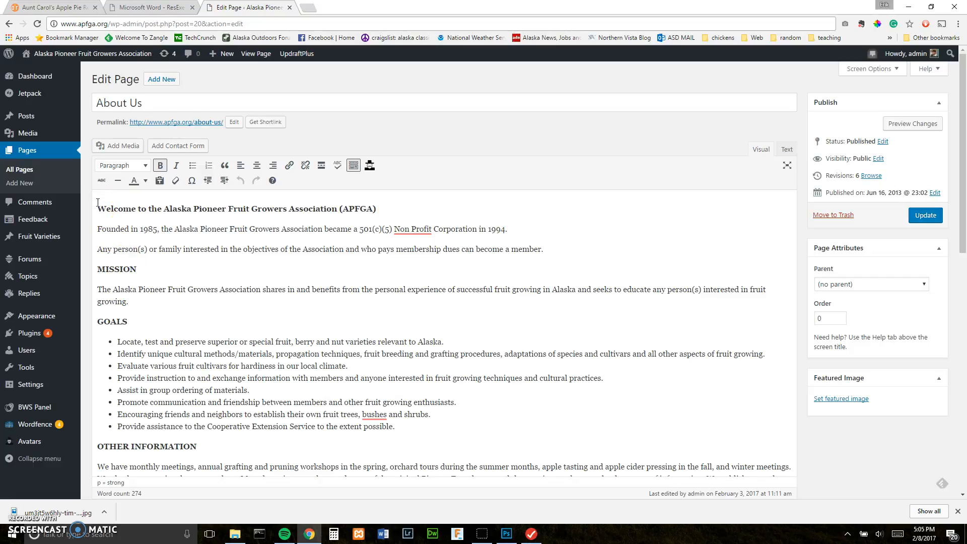
click(113, 148)
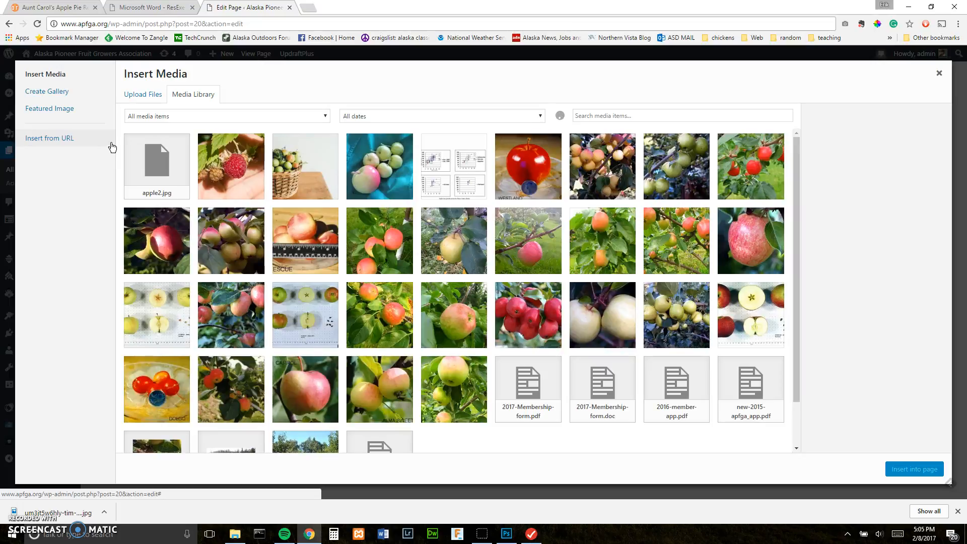
click(105, 137)
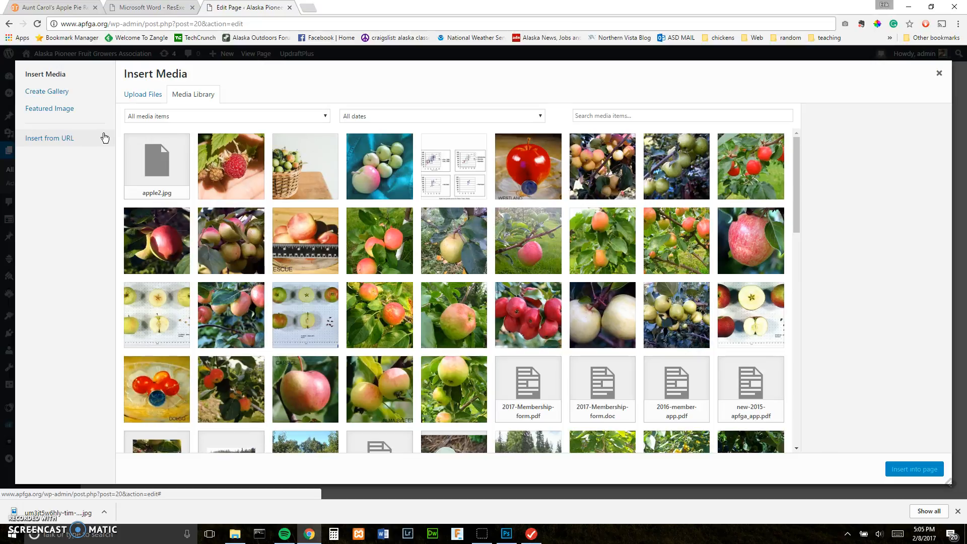
click(107, 136)
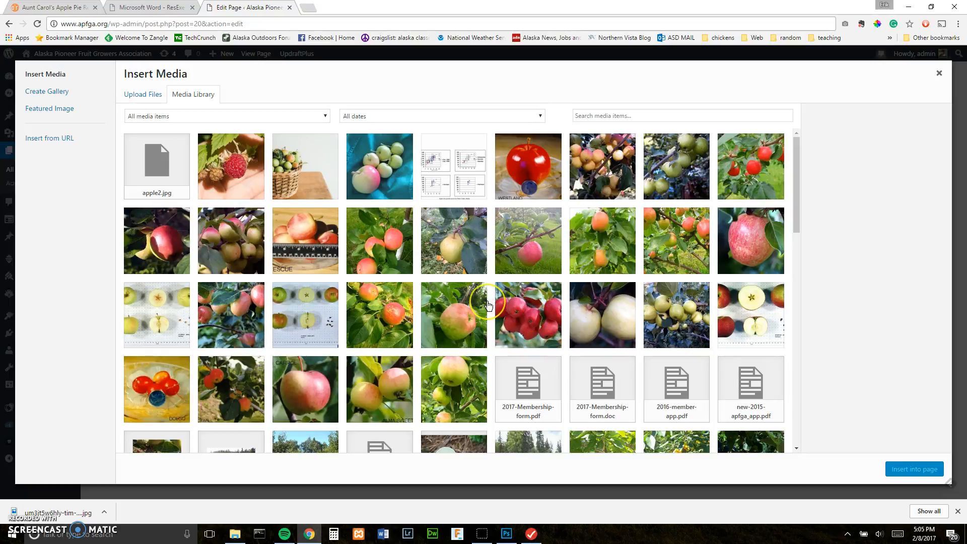
scroll(491, 308, down, 3)
click(624, 253)
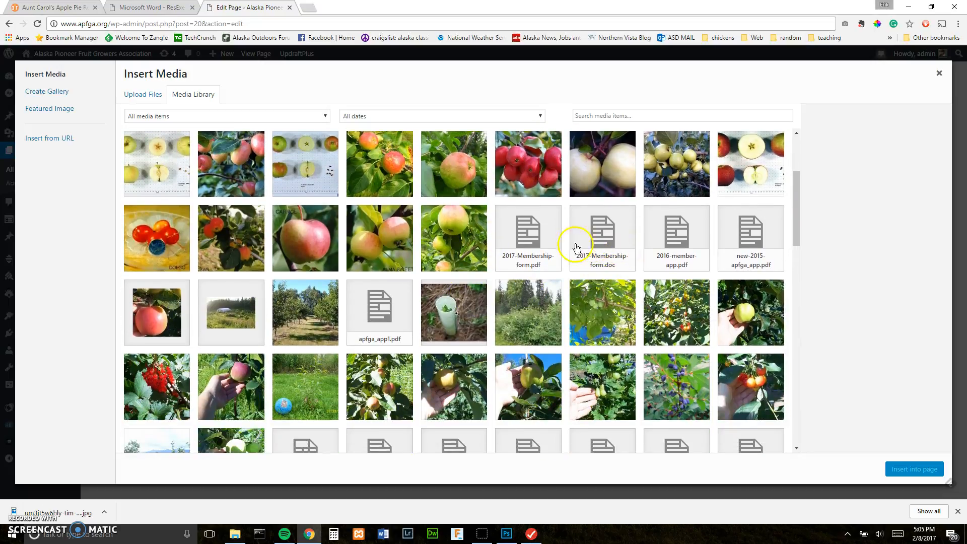
scroll(517, 245, down, 3)
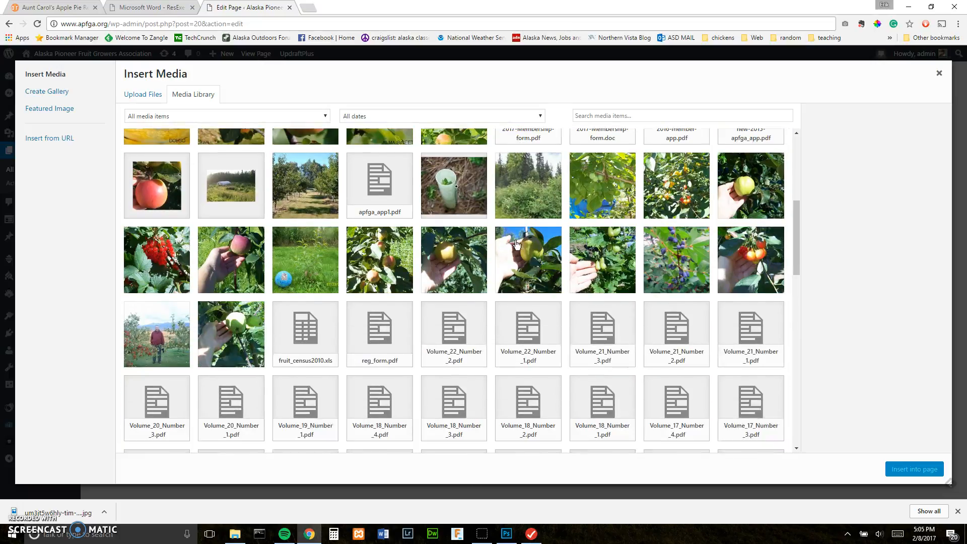
scroll(517, 244, down, 1)
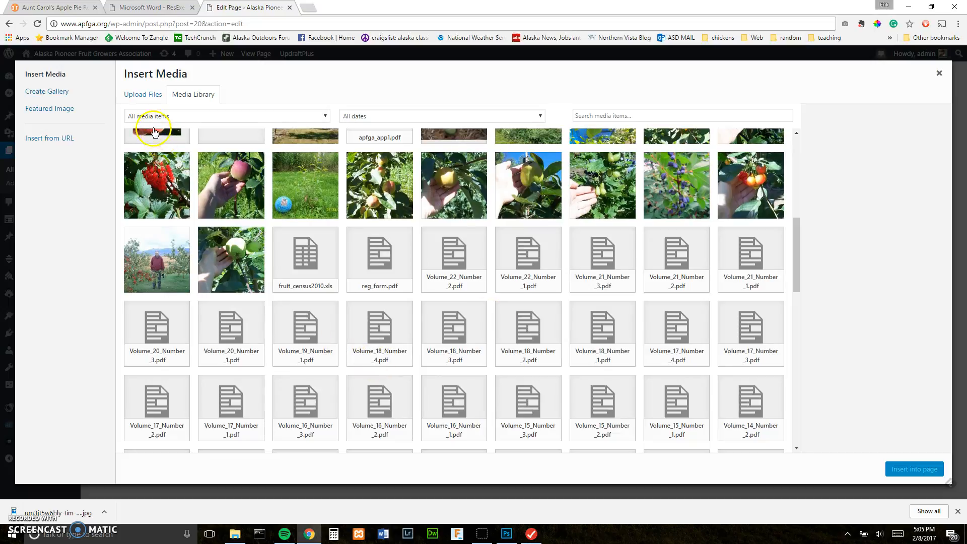
Upload the apple2_web image from the Desktop to the media library.
click(138, 96)
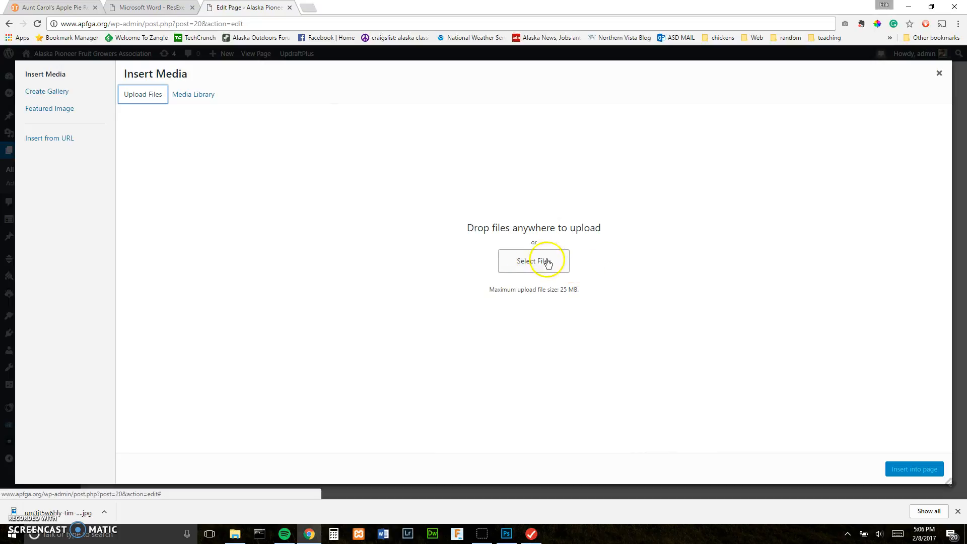
click(533, 265)
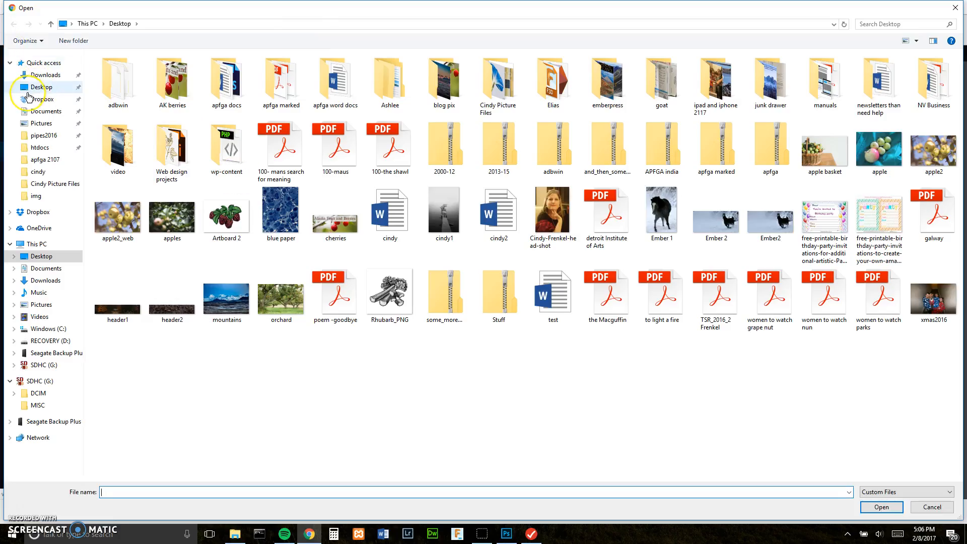
click(125, 214)
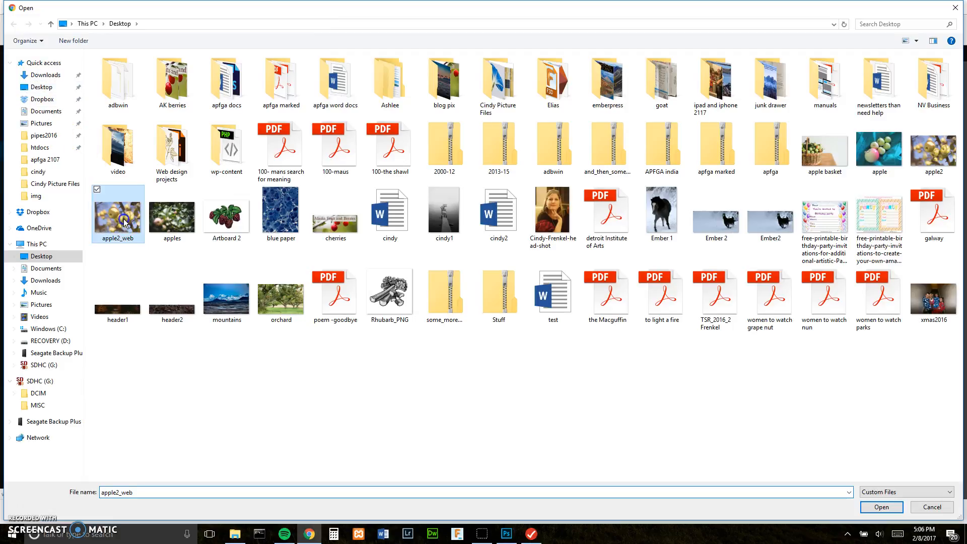
click(882, 507)
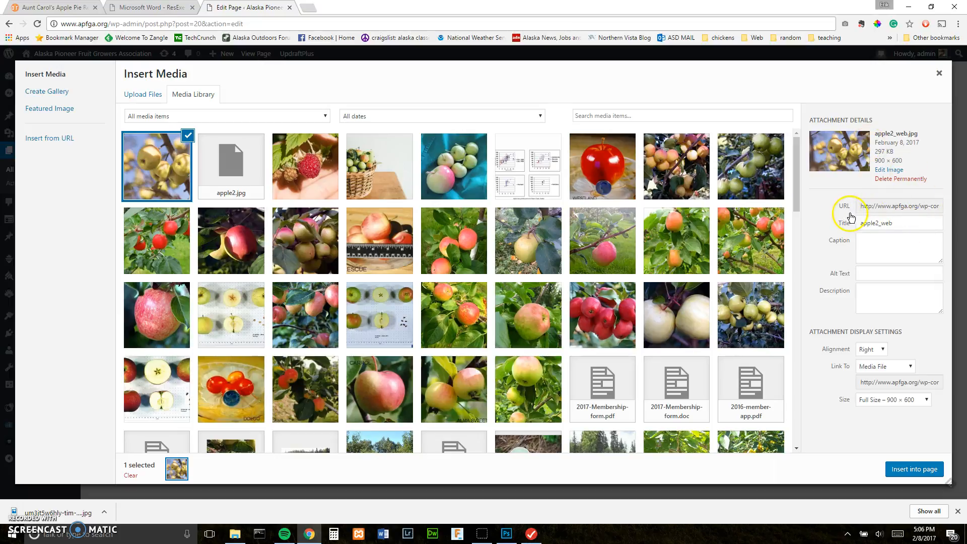
Insert the apple2_web image into the page with Right alignment and Medium – 300 × 200 size.
click(862, 240)
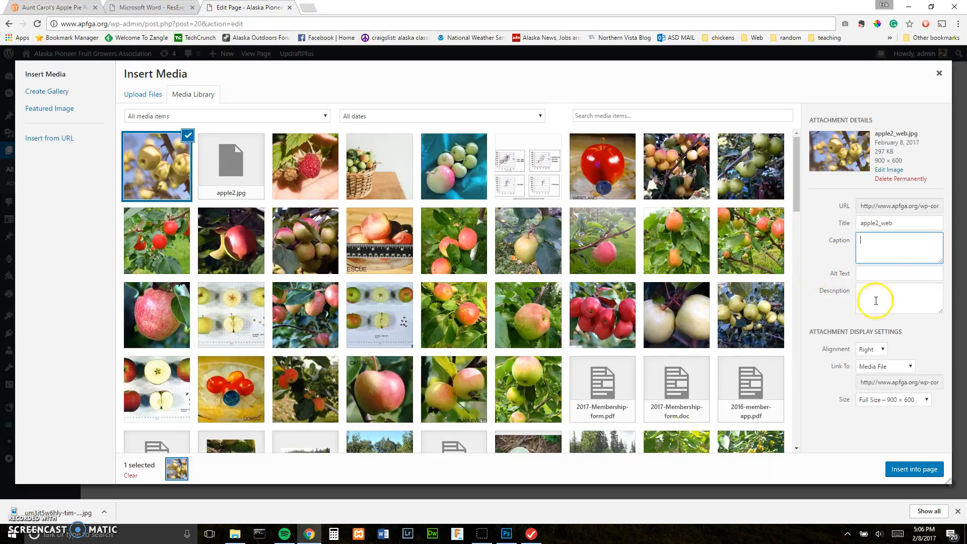
click(881, 352)
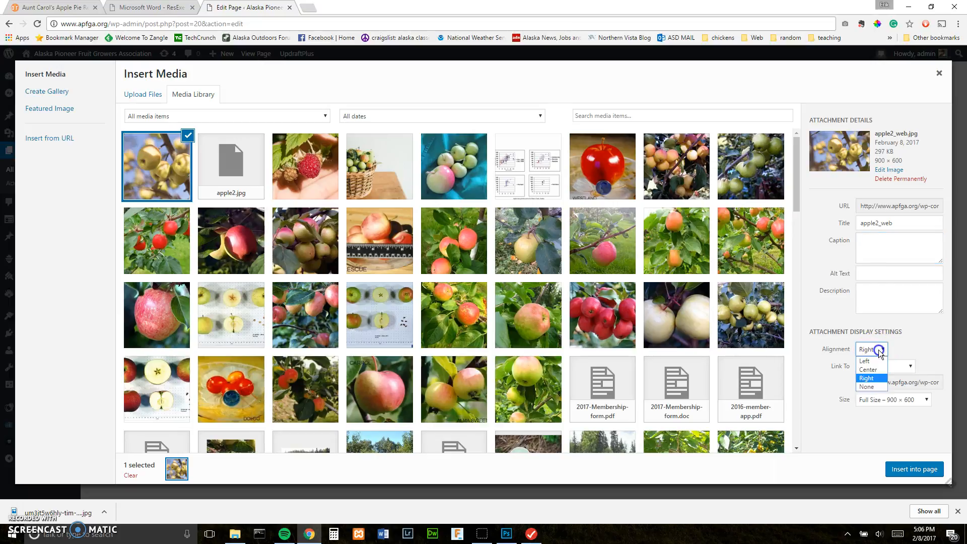
click(867, 378)
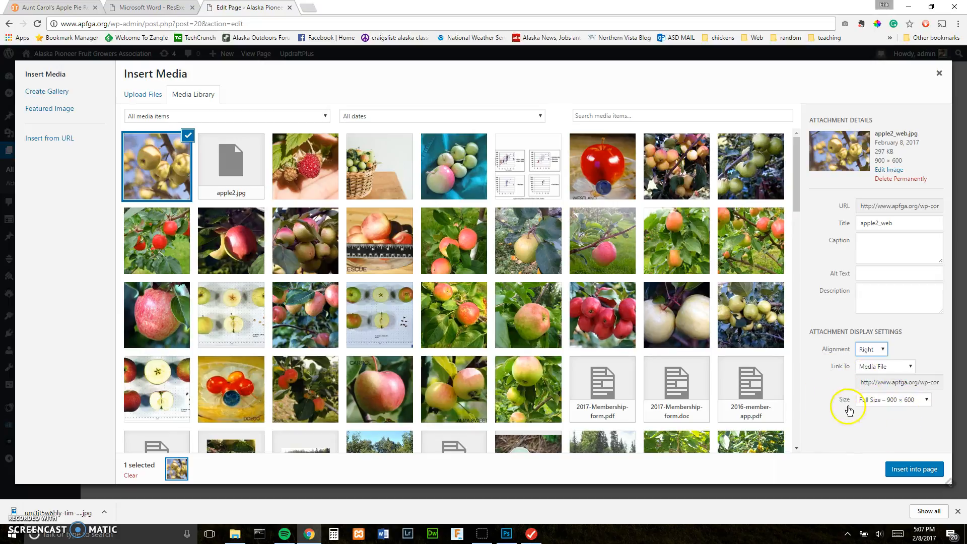
click(909, 399)
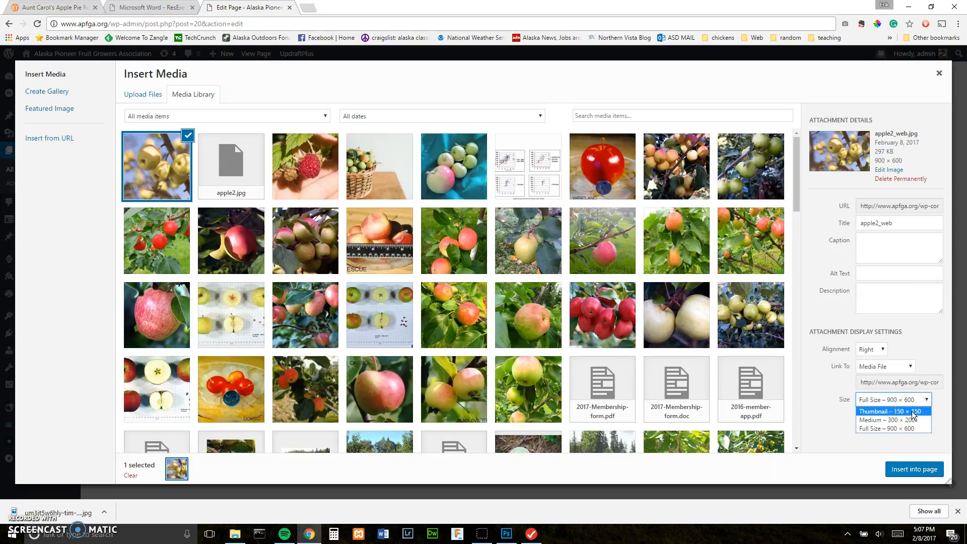
click(897, 424)
click(896, 421)
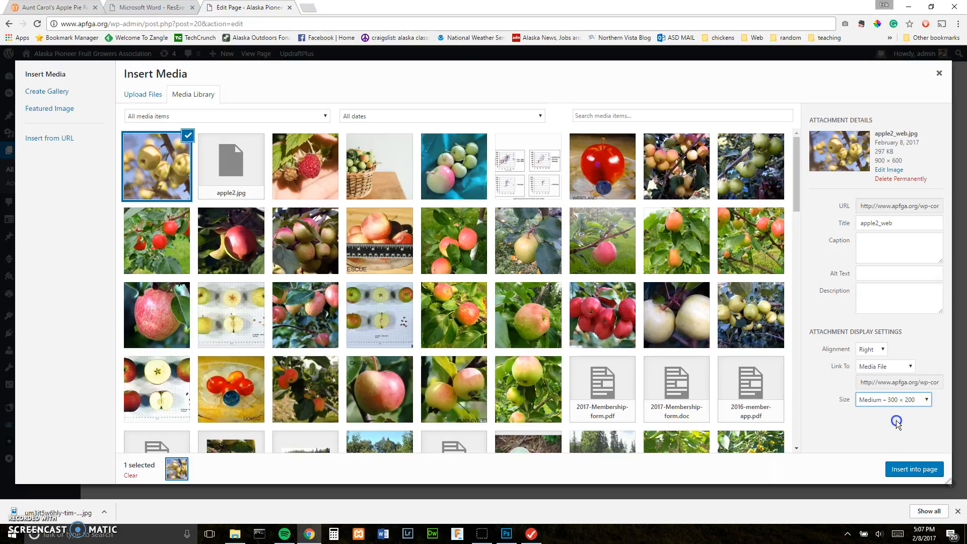
click(913, 470)
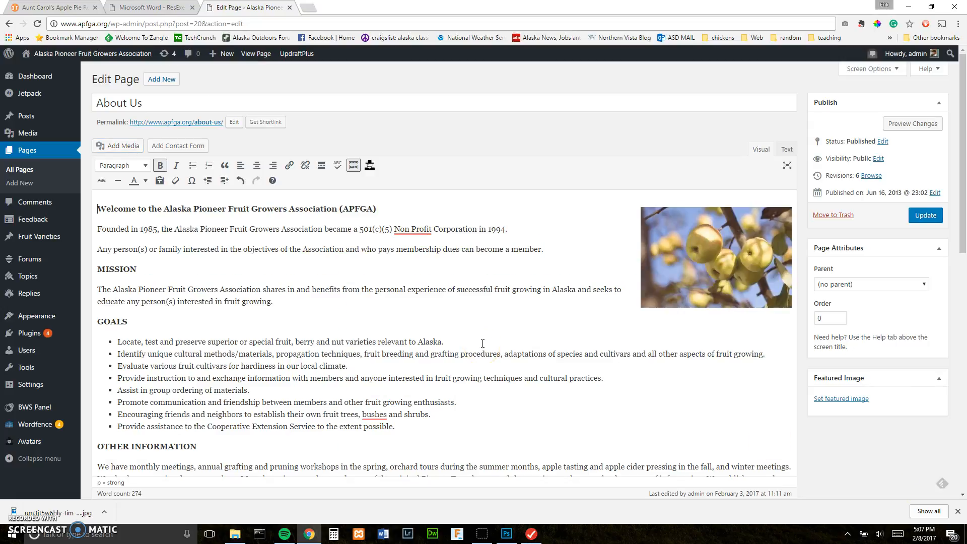
Examine the inserted apple image's details, including its caption, alignment, size and advanced options.
click(727, 229)
click(694, 248)
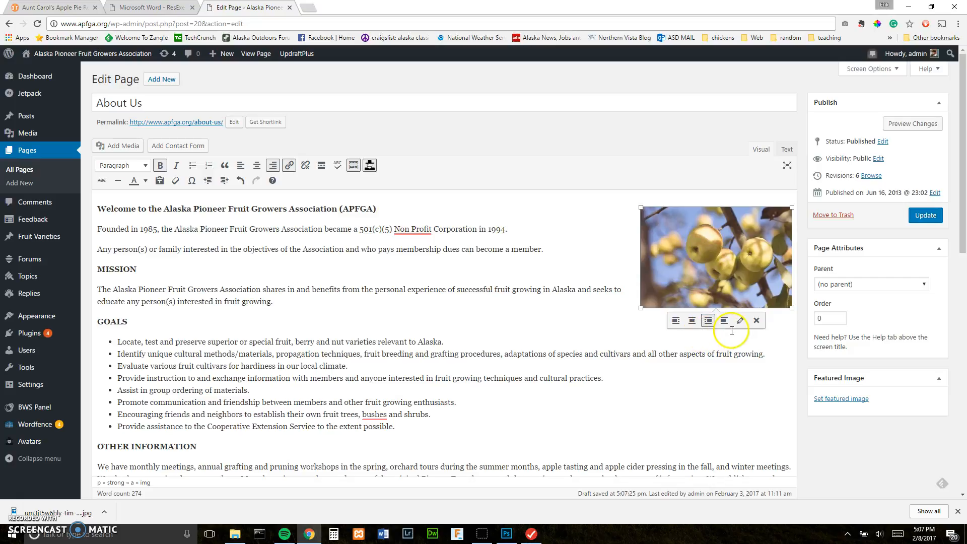
click(677, 321)
click(744, 323)
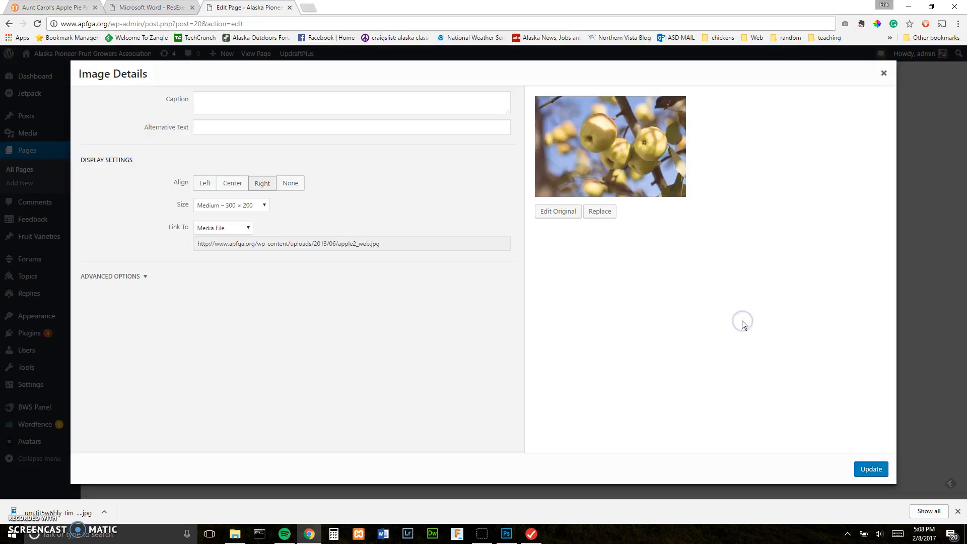
click(145, 277)
click(146, 277)
click(210, 102)
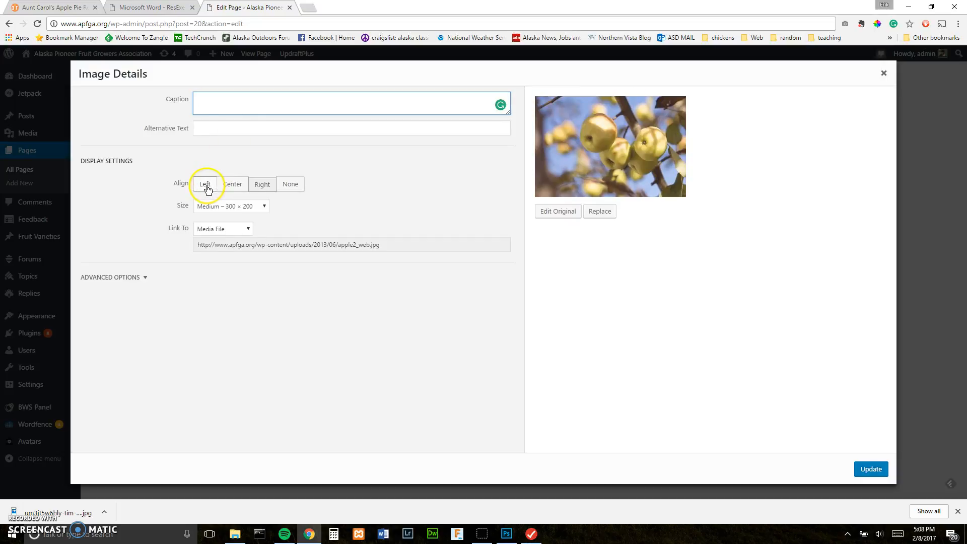
click(255, 206)
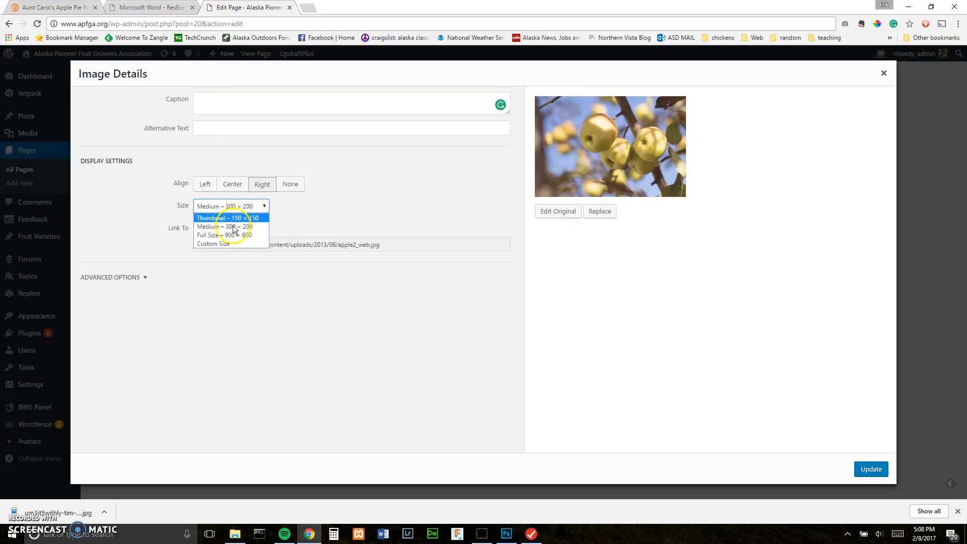
click(378, 207)
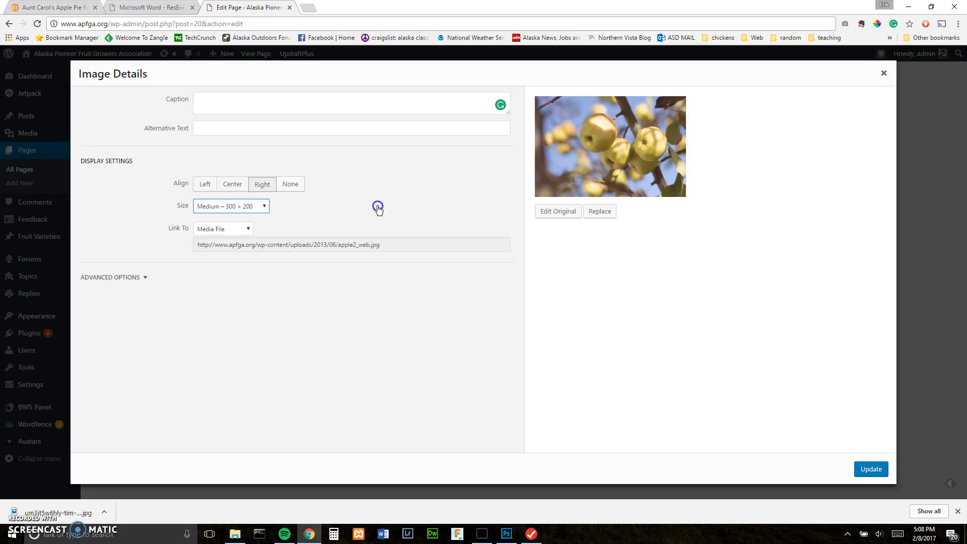
click(883, 77)
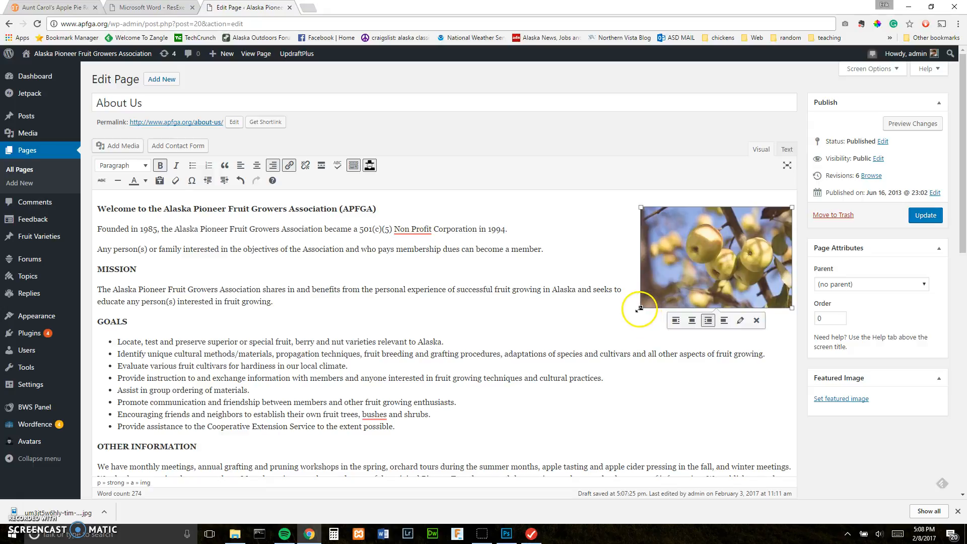
Enlarge the apple image proportionally to about twice its width and update the About Us page.
drag(640, 308, 475, 391)
scroll(475, 391, down, 1)
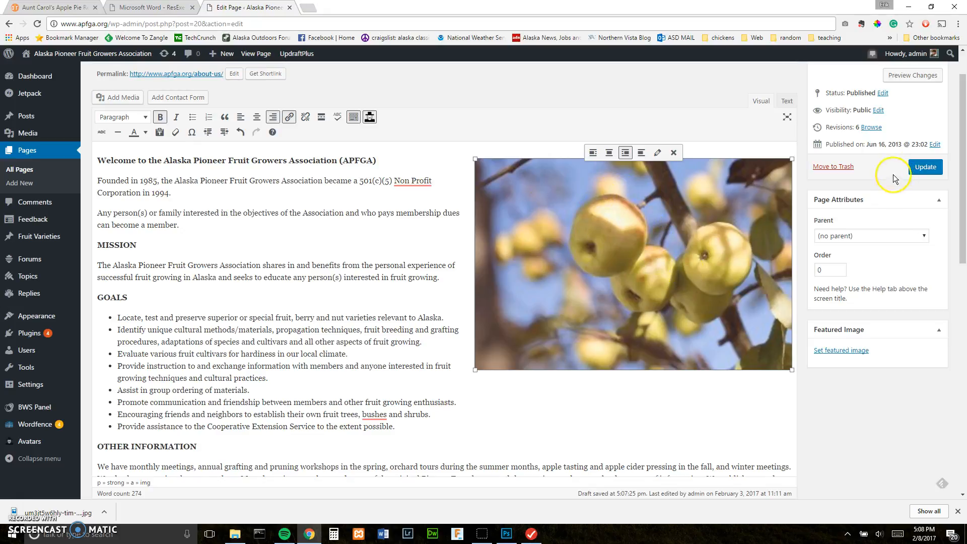
click(925, 167)
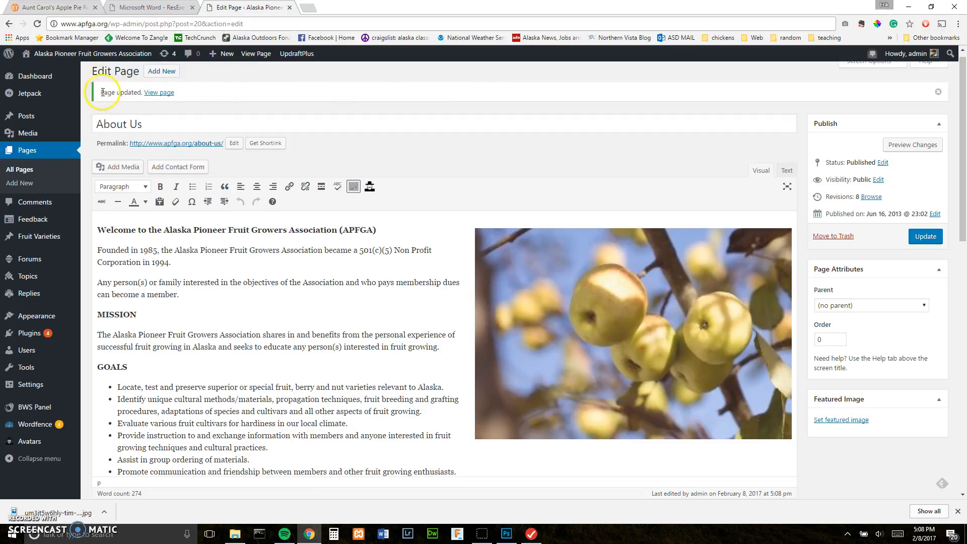
Review the updated About Us page on the live site and reopen it for editing.
click(155, 94)
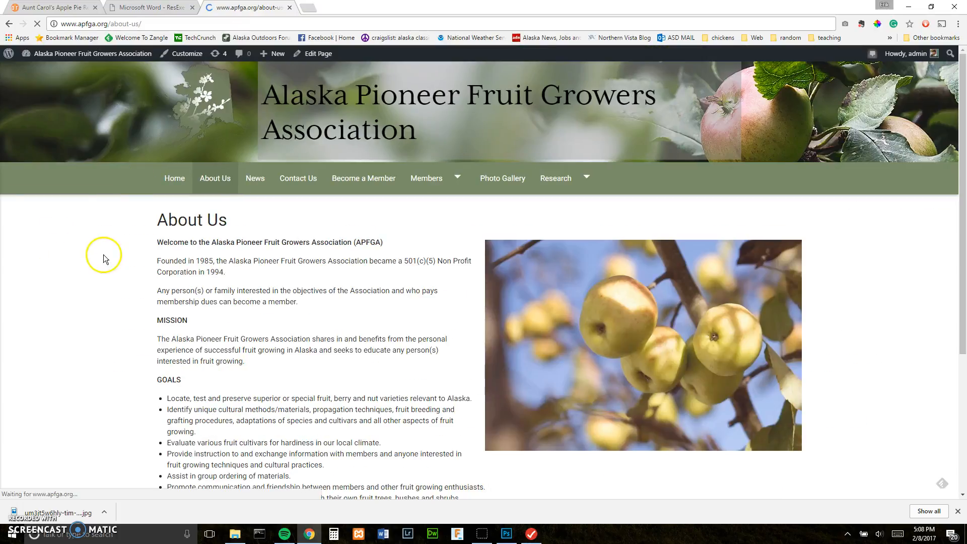
scroll(101, 252, down, 3)
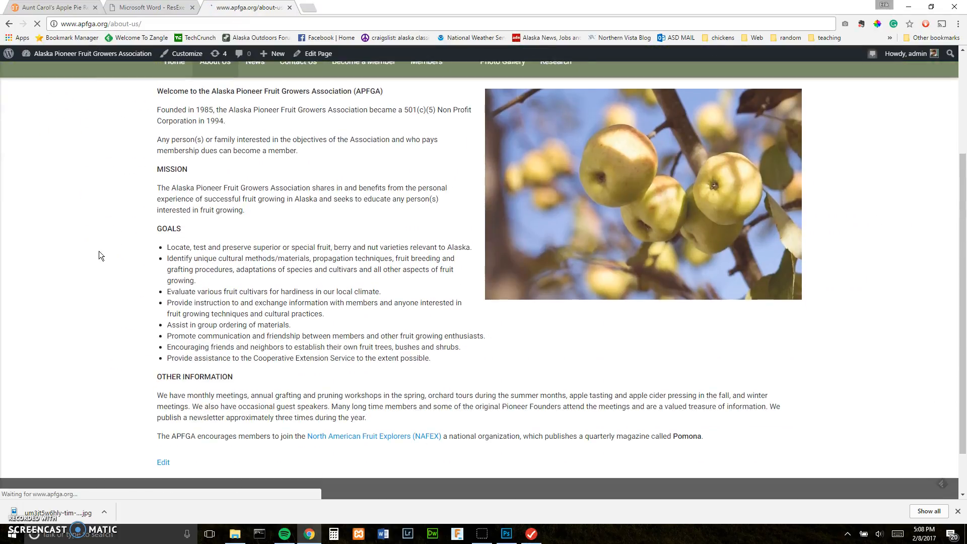
scroll(97, 255, up, 1)
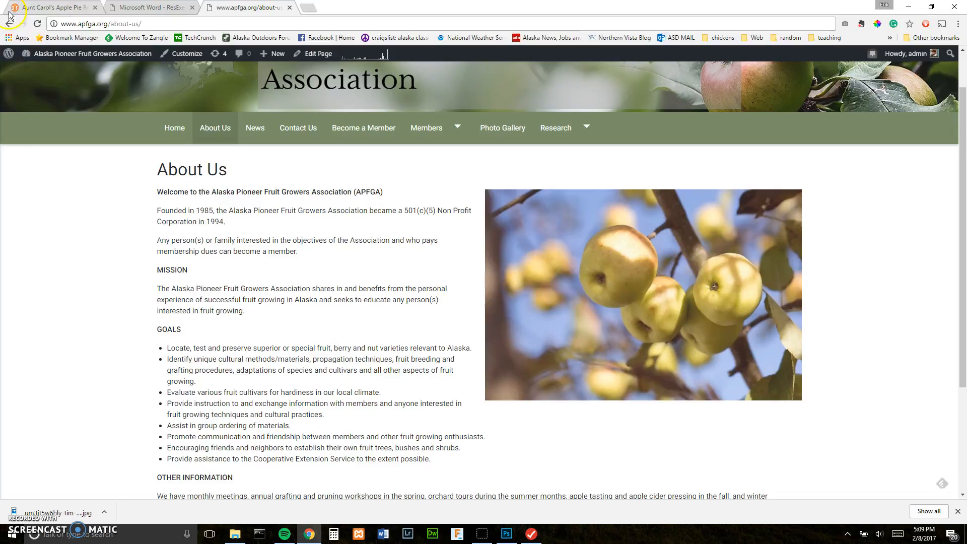
click(325, 61)
click(320, 55)
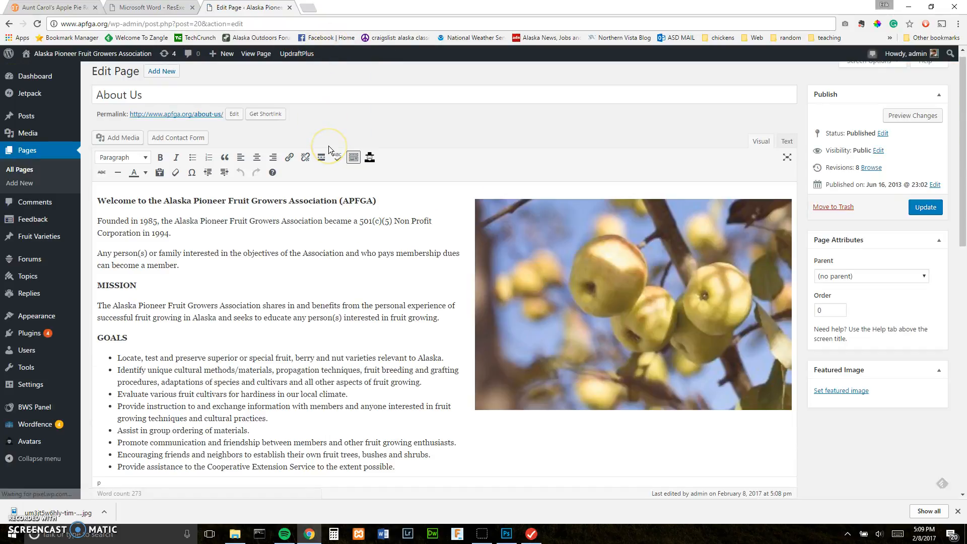
Add a blank line after the final Pomona sentence at the end of the About Us text.
scroll(359, 188, down, 1)
scroll(359, 188, down, 3)
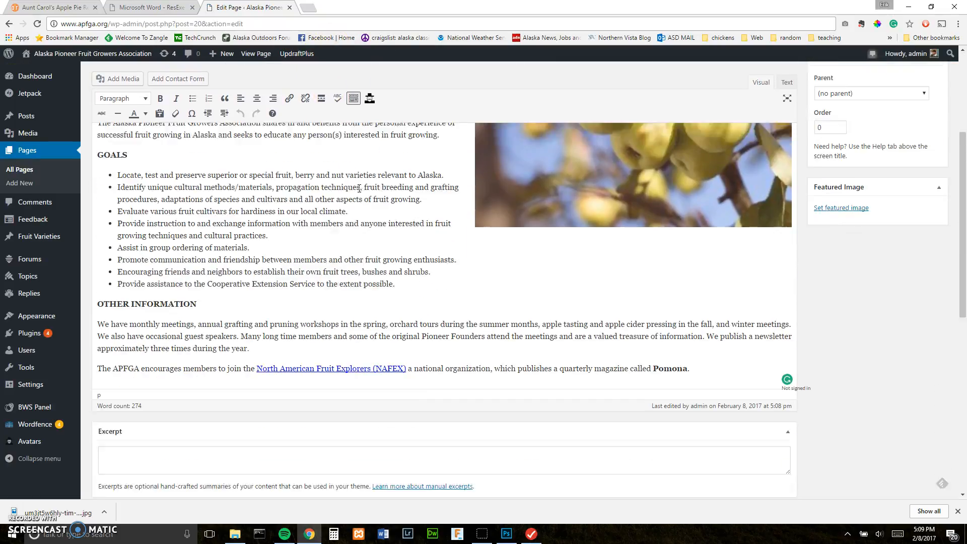
scroll(336, 256, up, 2)
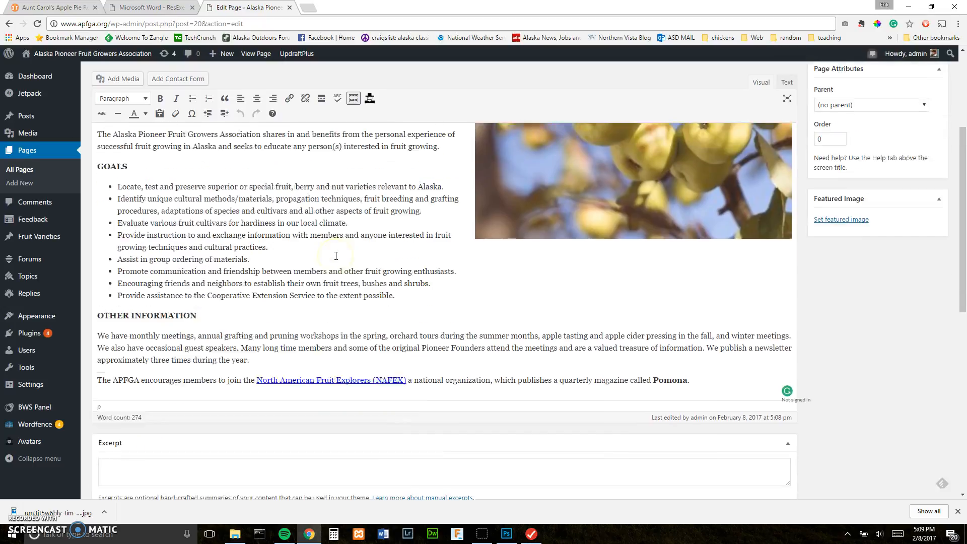
click(713, 455)
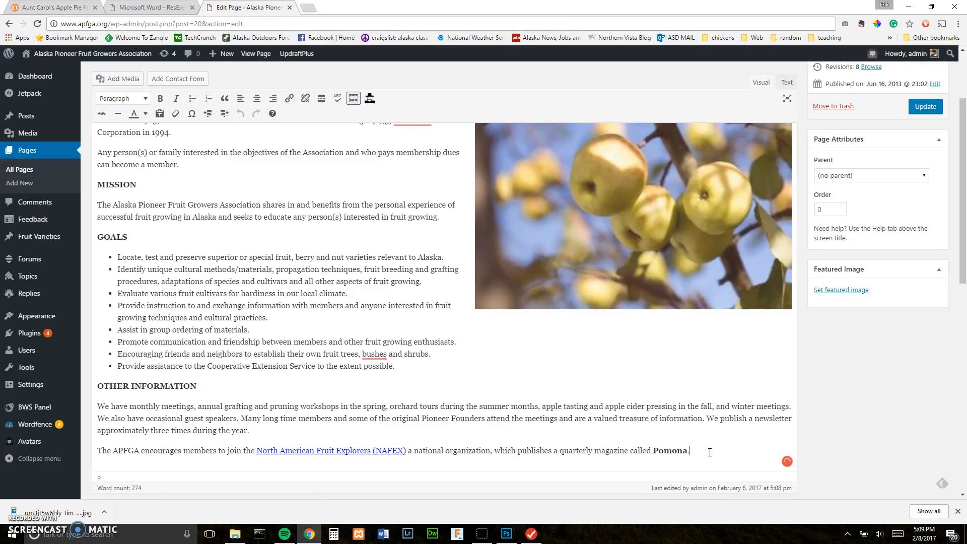
key(Return)
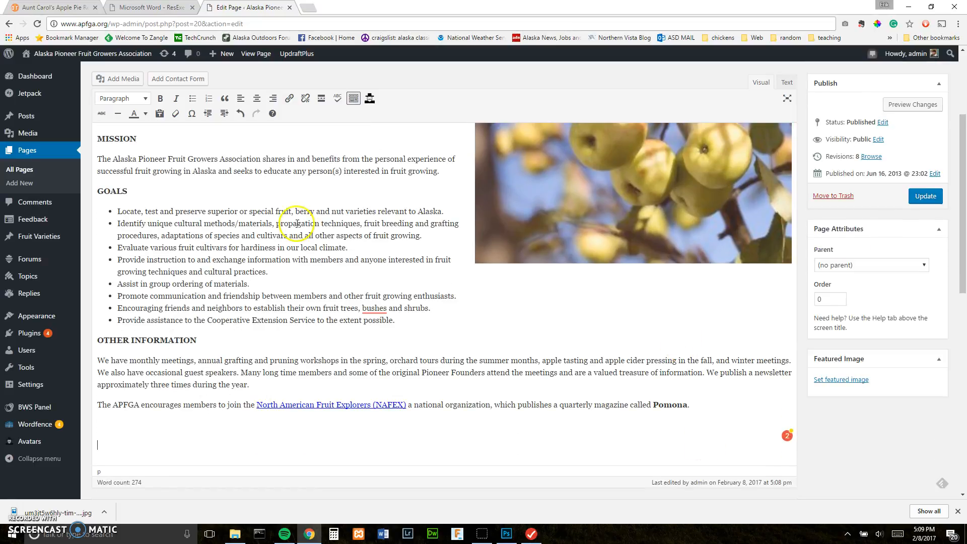
Insert 2017-Membership-form.pdf from the Media Library at the end of the page as a Media File link, keeping its title.
click(117, 80)
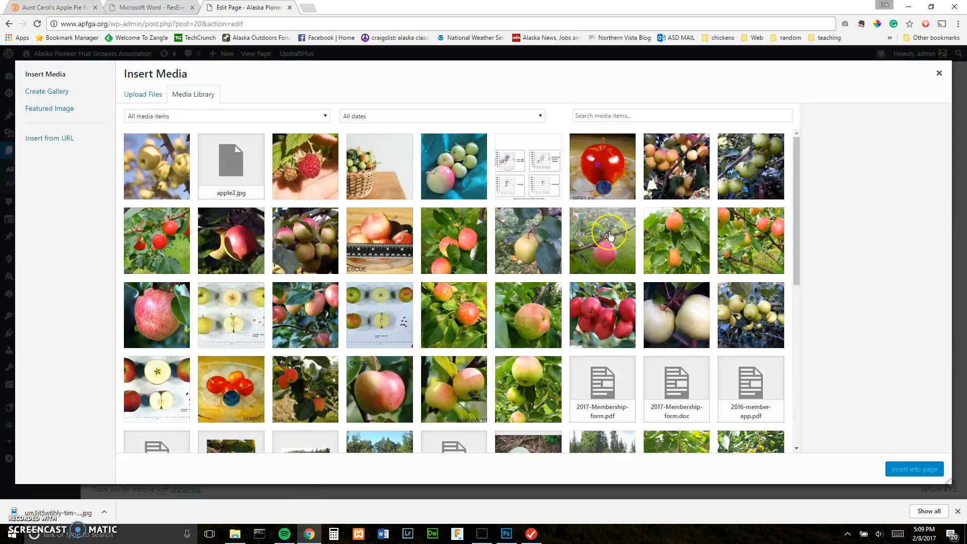
scroll(655, 272, down, 2)
click(641, 285)
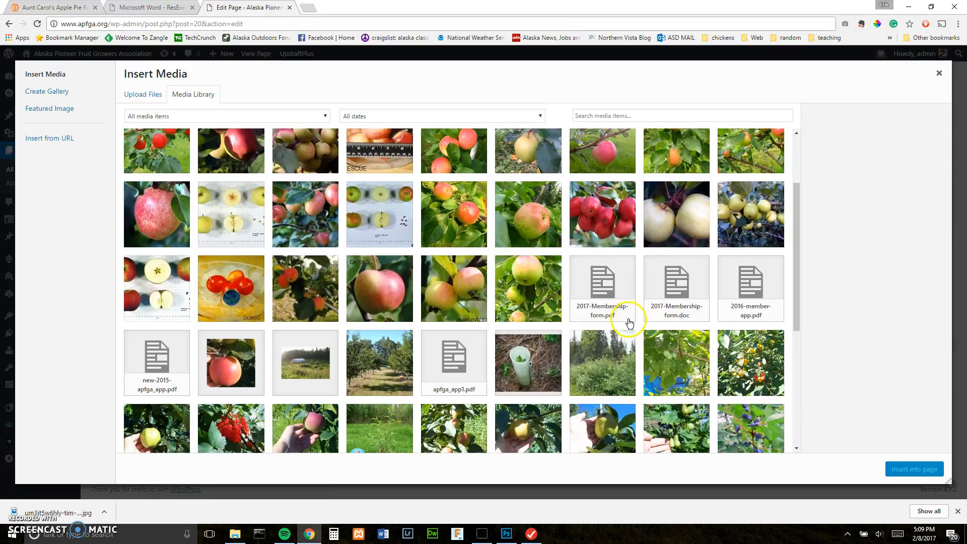
click(606, 285)
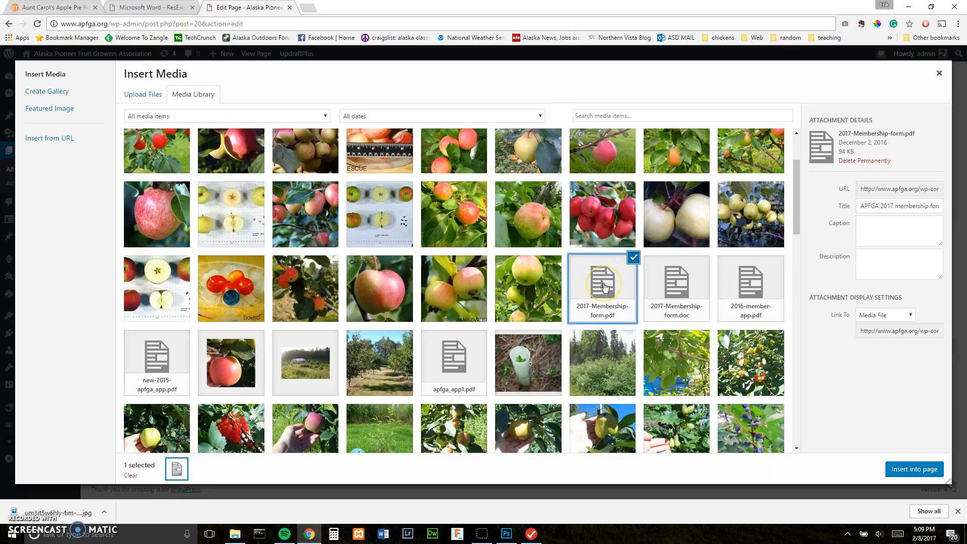
click(867, 204)
drag(867, 204, 942, 204)
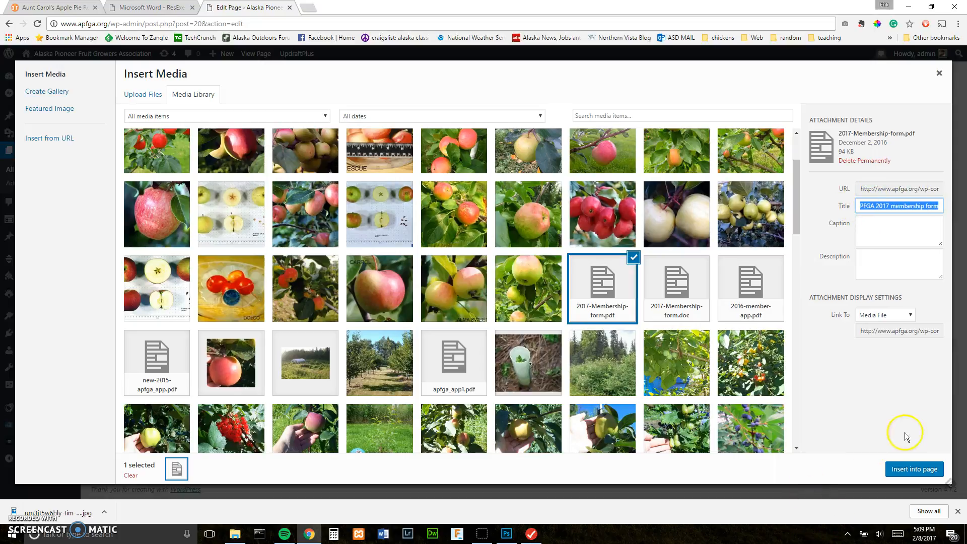
click(913, 470)
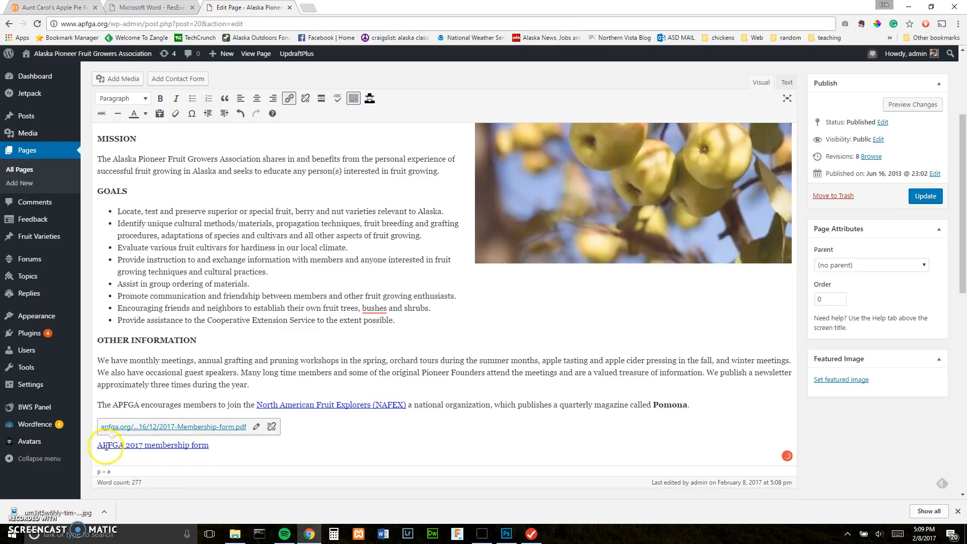
Delete the APFGA 2017 membership form link from the end of the page.
click(228, 445)
drag(218, 447, 88, 449)
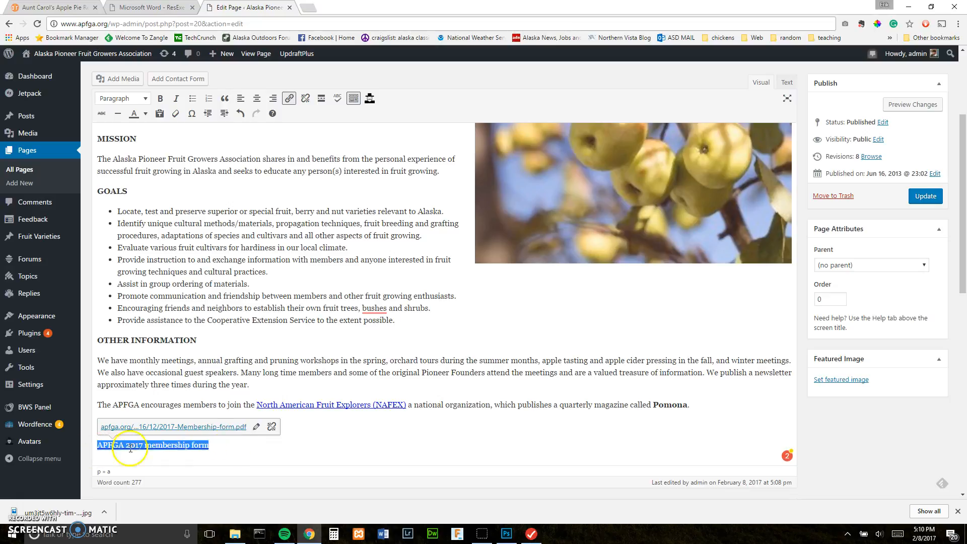
key(BackSpace)
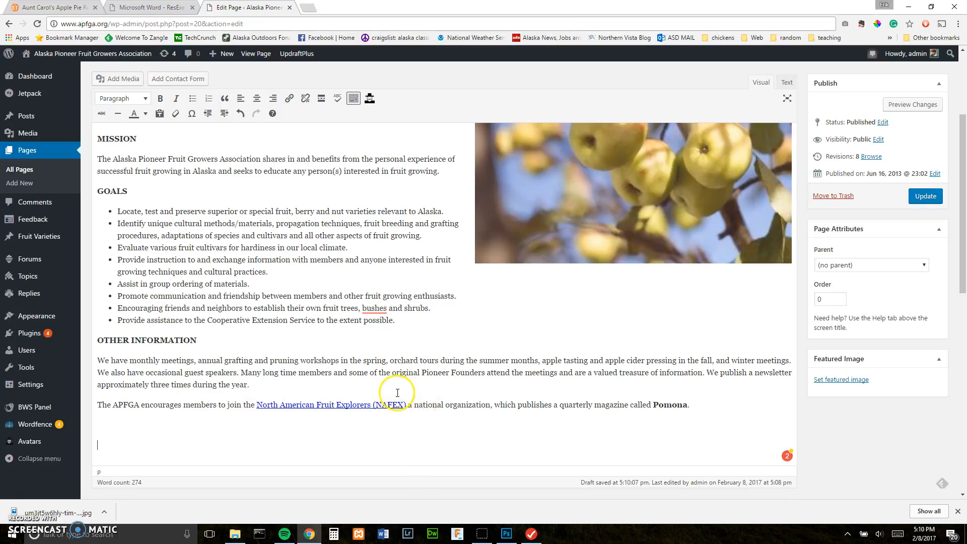
Select the word Pomona in the last paragraph and start adding a link to it.
click(655, 405)
drag(655, 405, 680, 404)
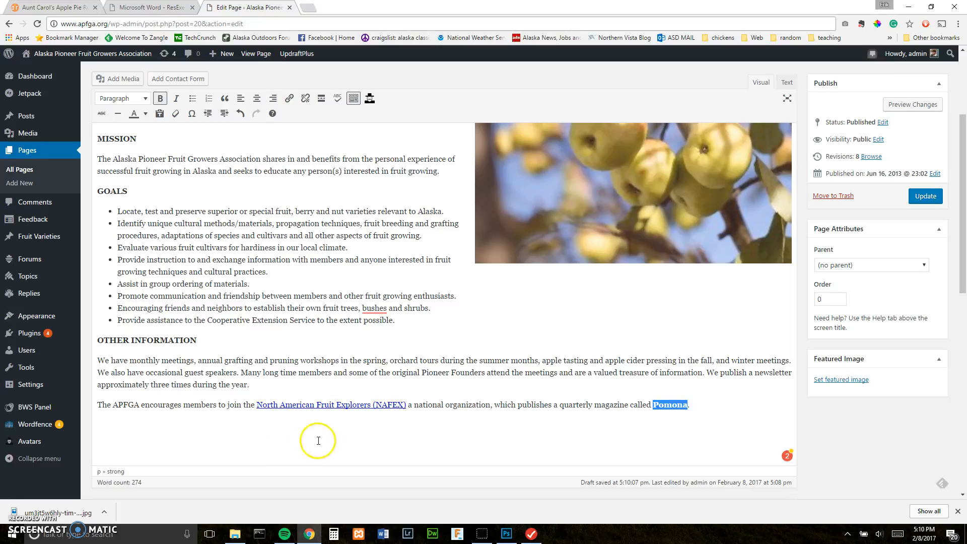
click(639, 425)
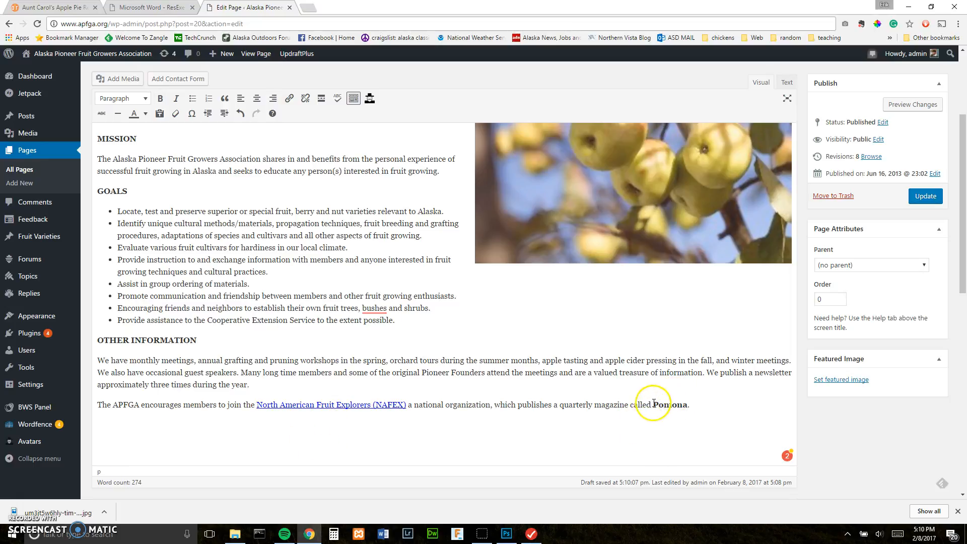
drag(651, 405, 682, 406)
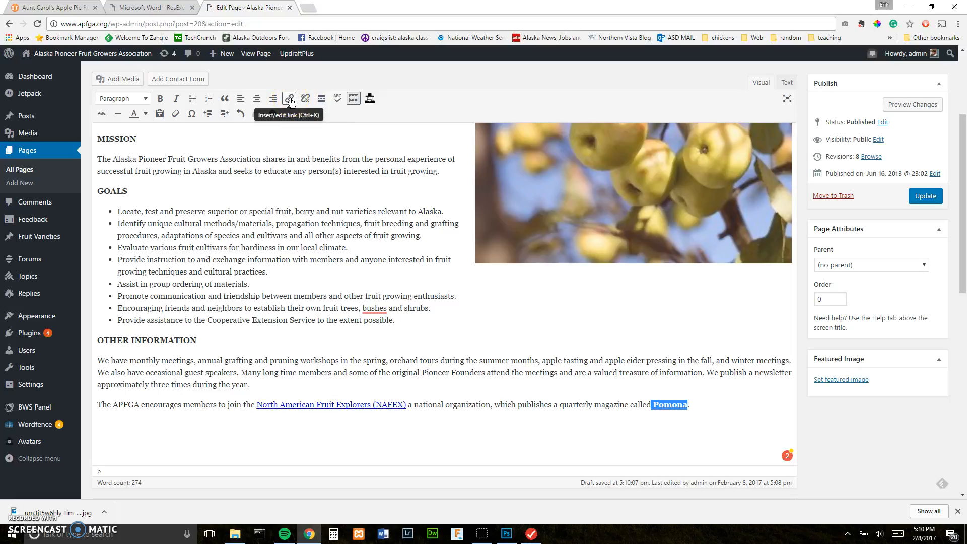
click(290, 100)
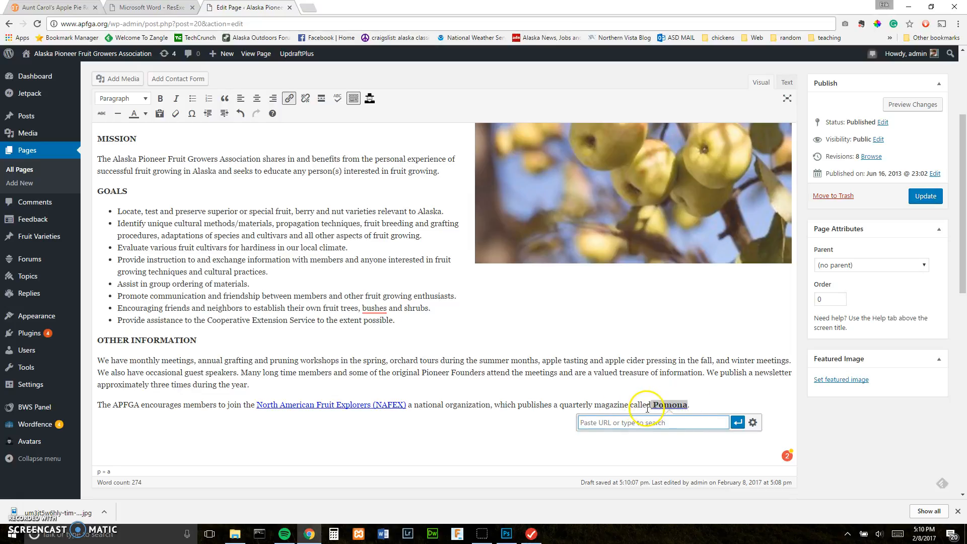
click(584, 423)
Search the web for "pomona nafex" in a new browser tab and open the North American Fruit Explorers home page.
click(313, 9)
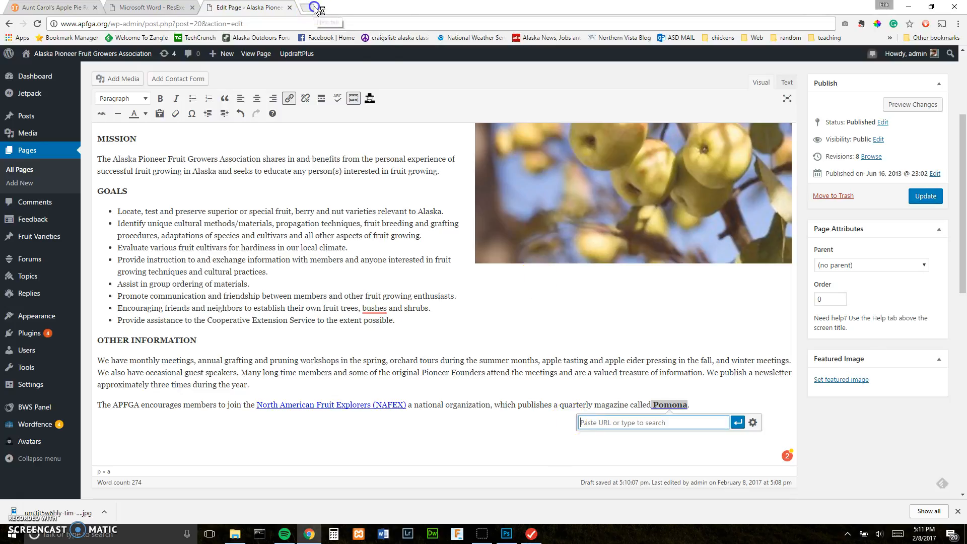
text(pomona)
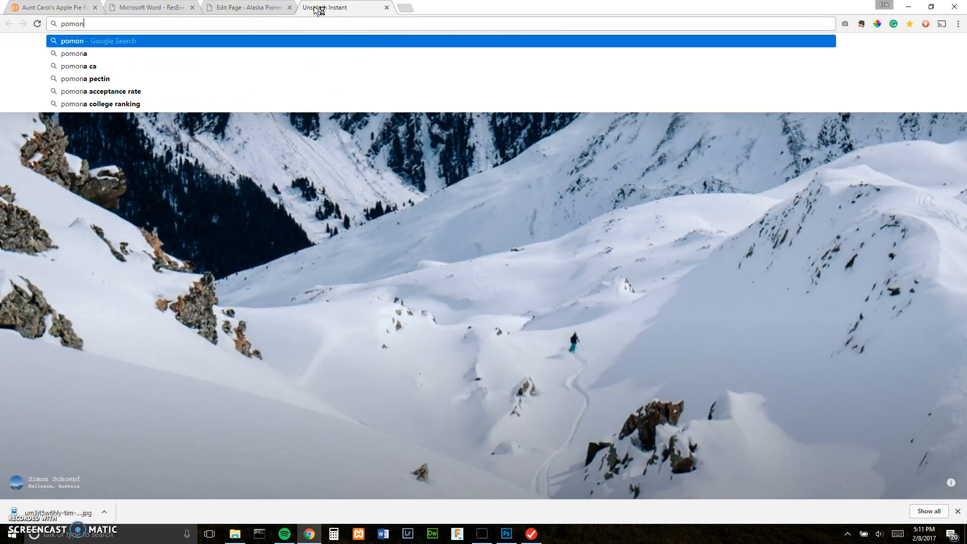
text(nafex)
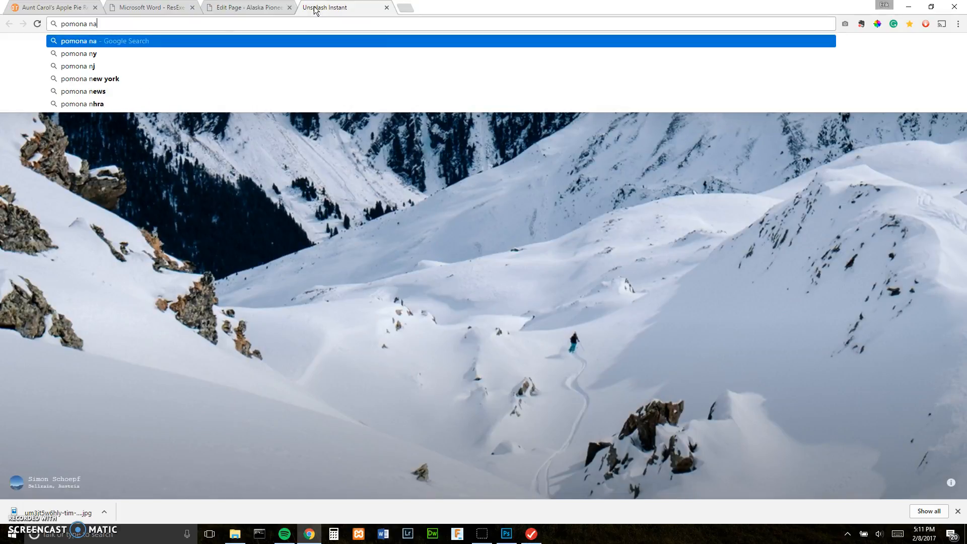
key(Return)
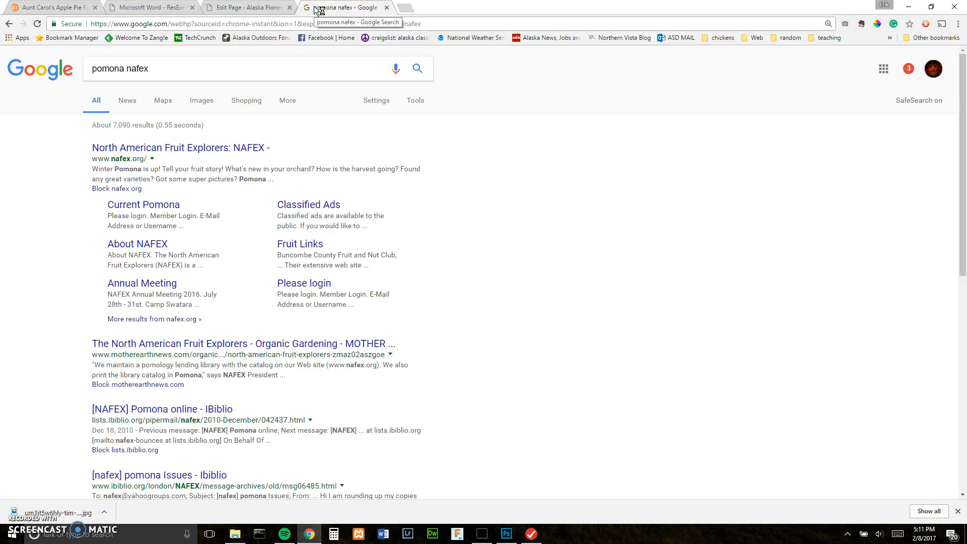
click(132, 207)
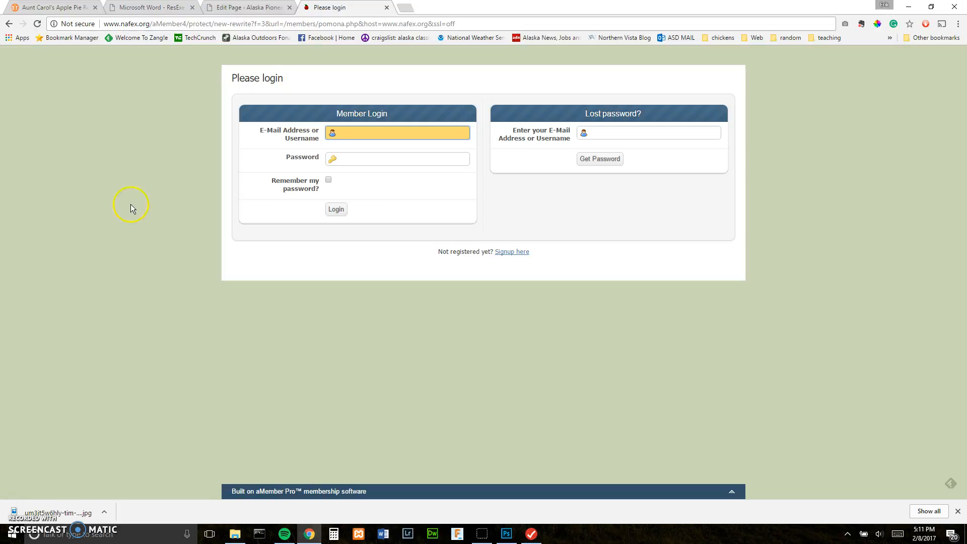
click(9, 24)
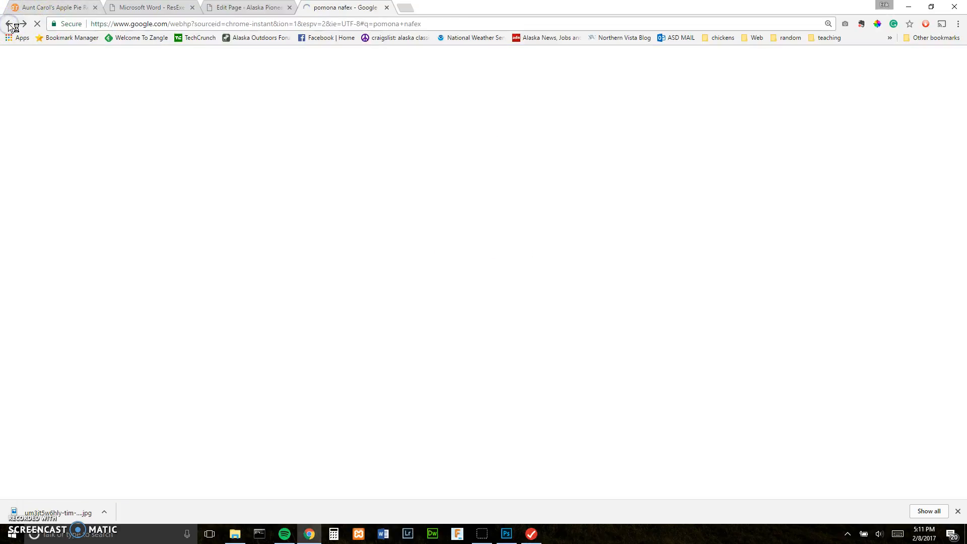
click(140, 149)
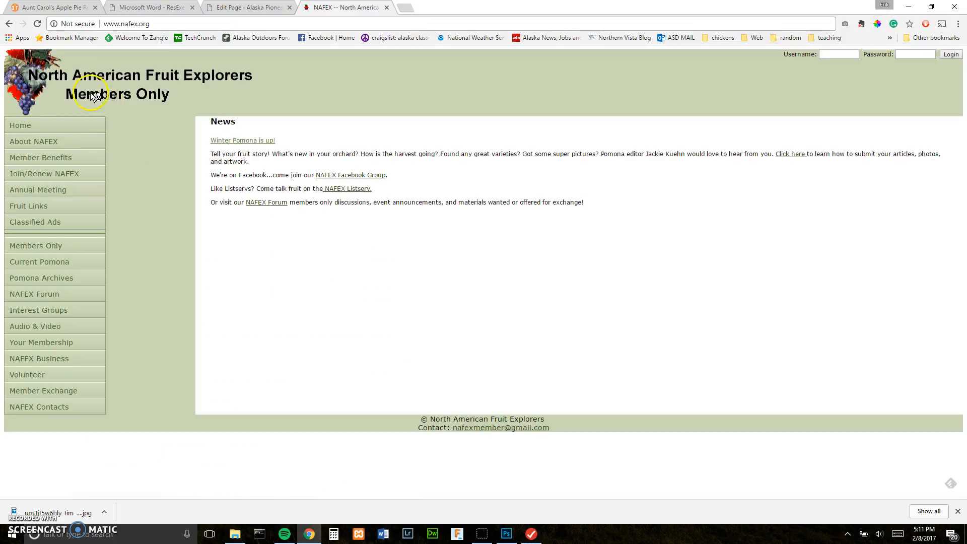
click(199, 25)
key(ctrl+c)
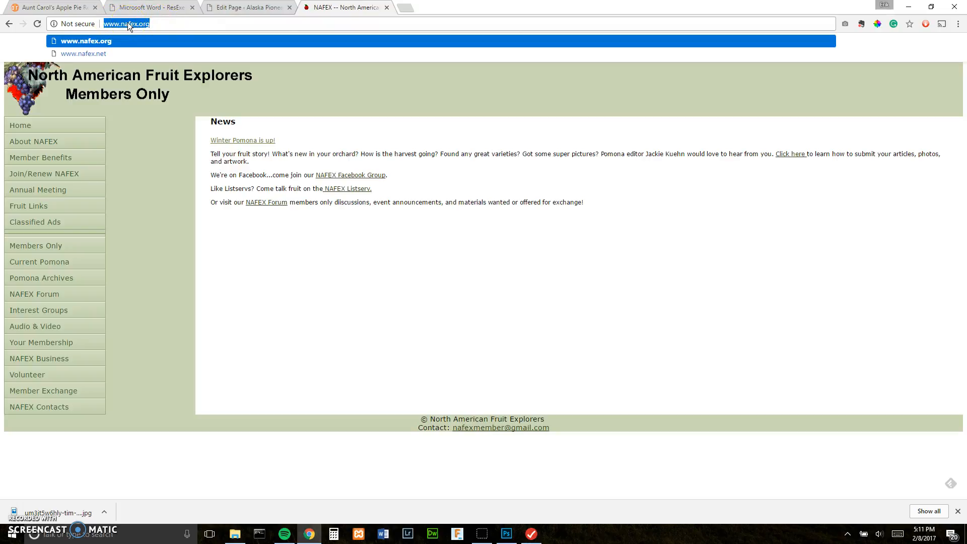
click(261, 7)
click(597, 423)
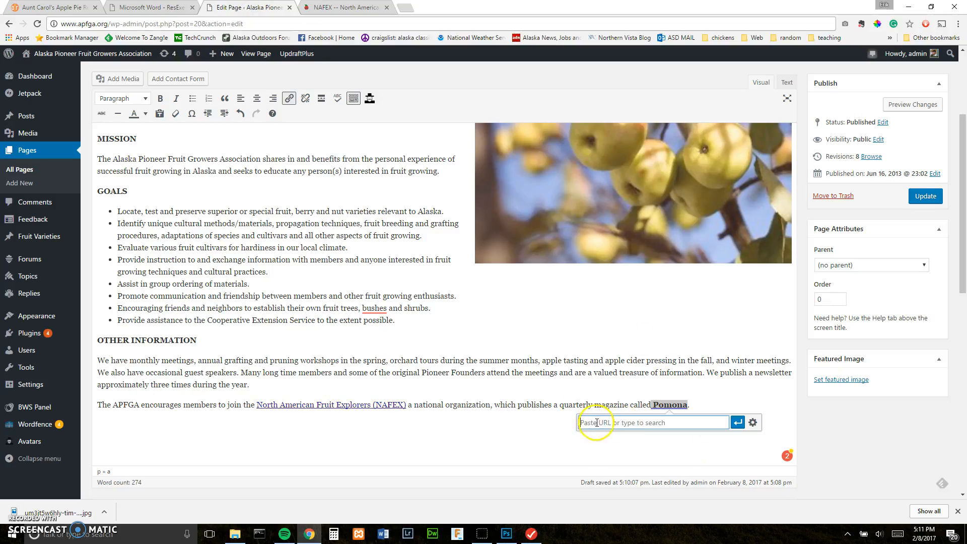
key(ctrl+v)
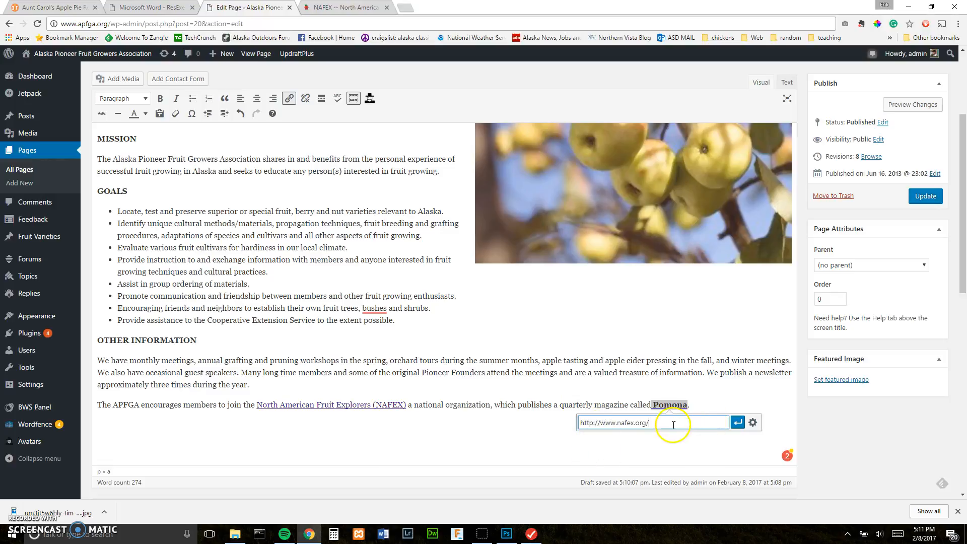
click(738, 427)
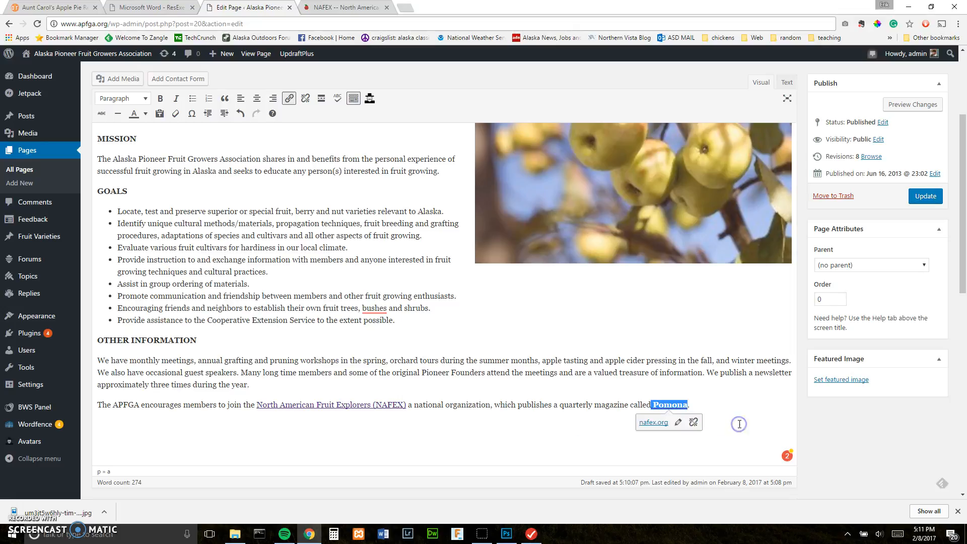
Check the link on Pomona and remove it from the word.
click(396, 423)
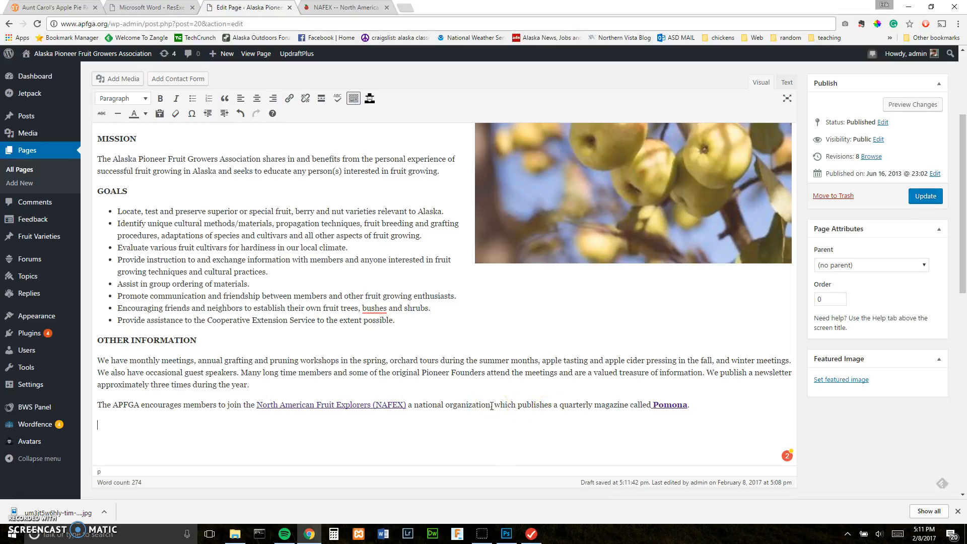
click(673, 407)
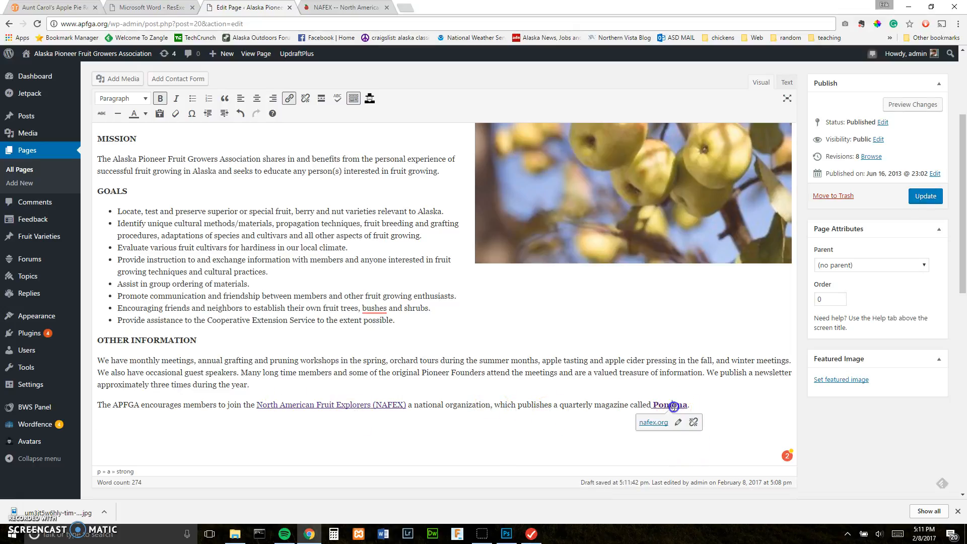
click(653, 424)
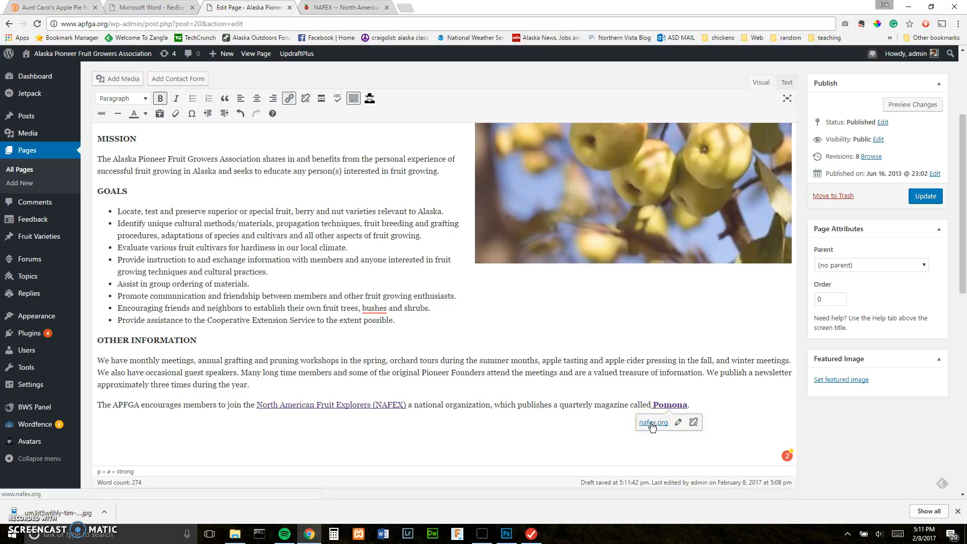
click(695, 423)
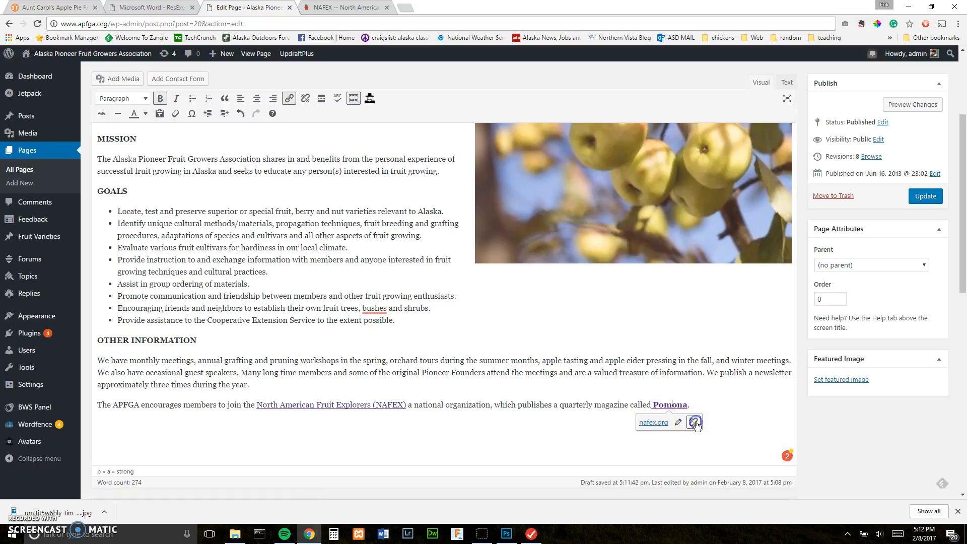
double_click(662, 403)
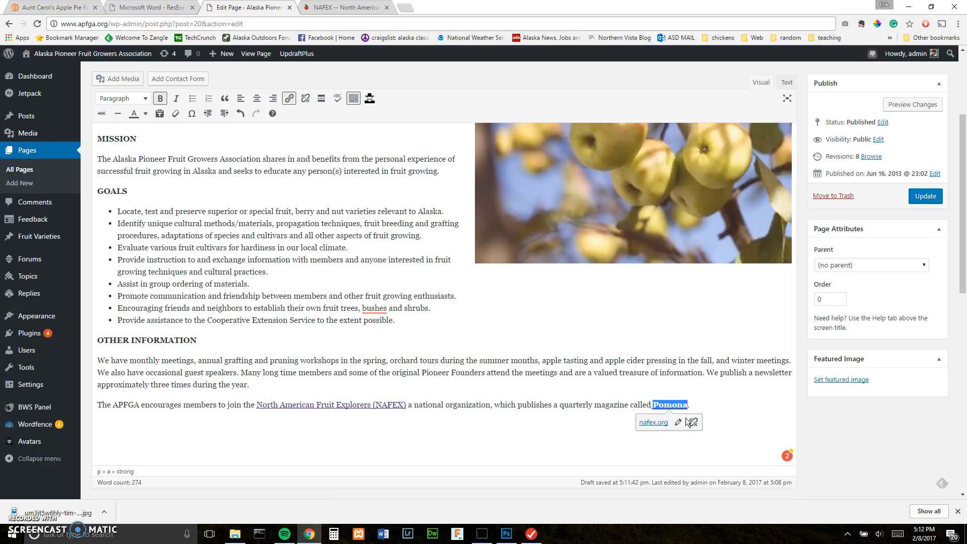
click(692, 422)
click(672, 426)
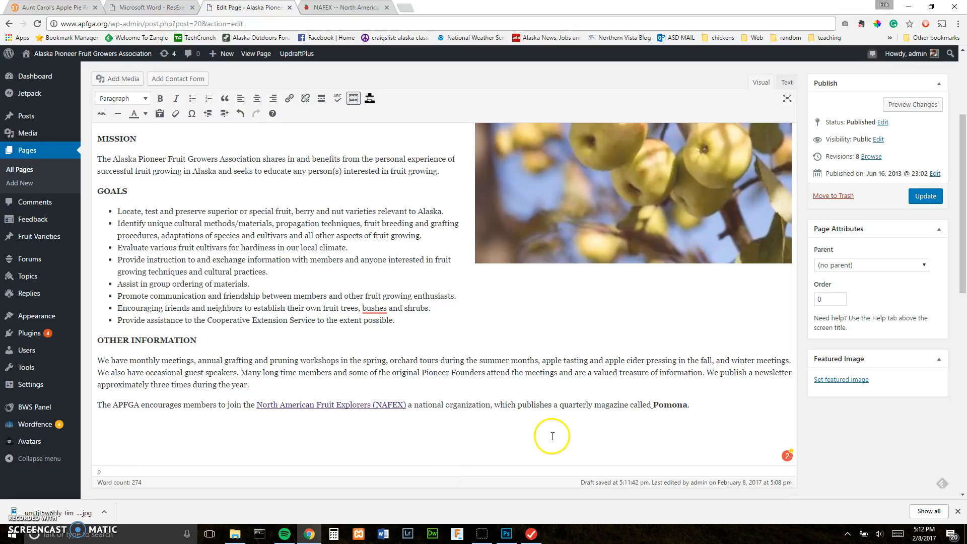
Update the About Us page and look over its content in the editor.
click(929, 196)
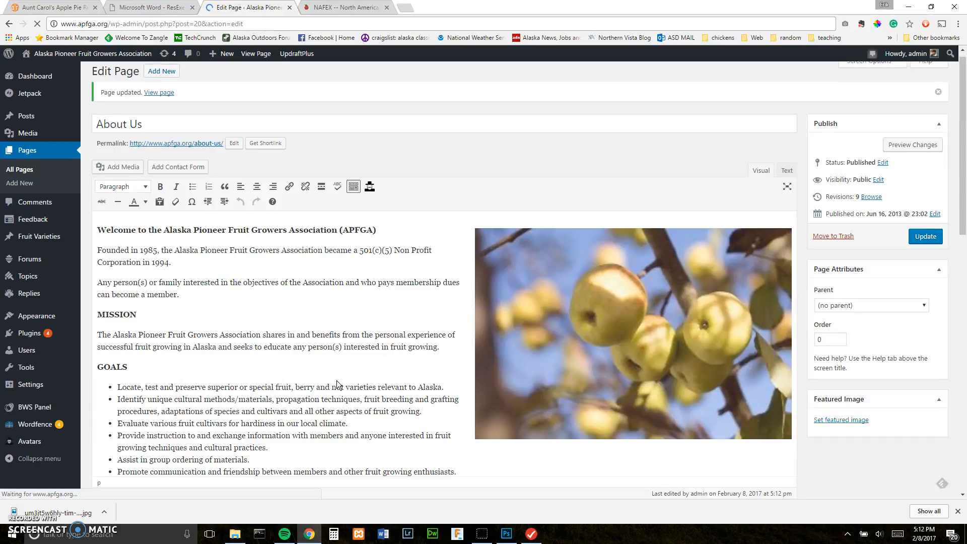
scroll(635, 312, down, 4)
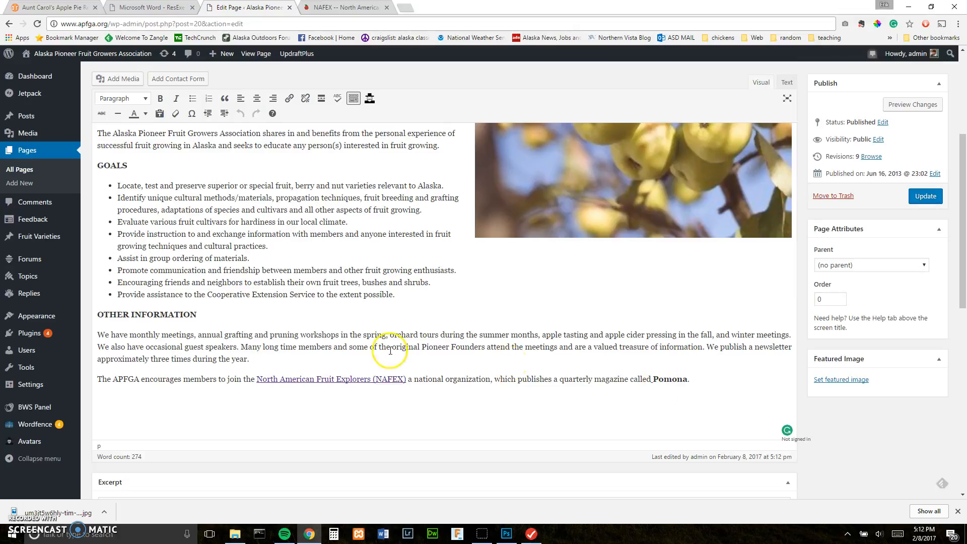
click(109, 410)
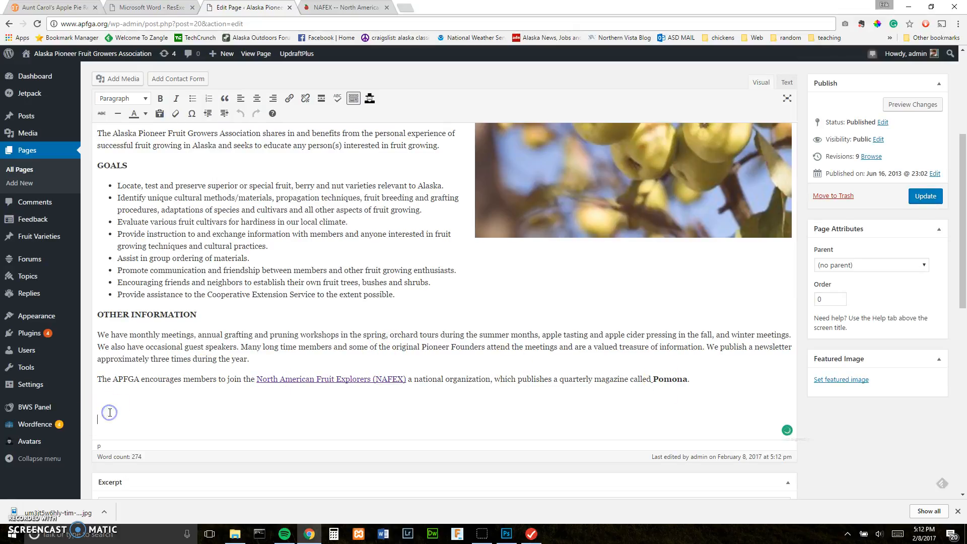
scroll(114, 408, up, 3)
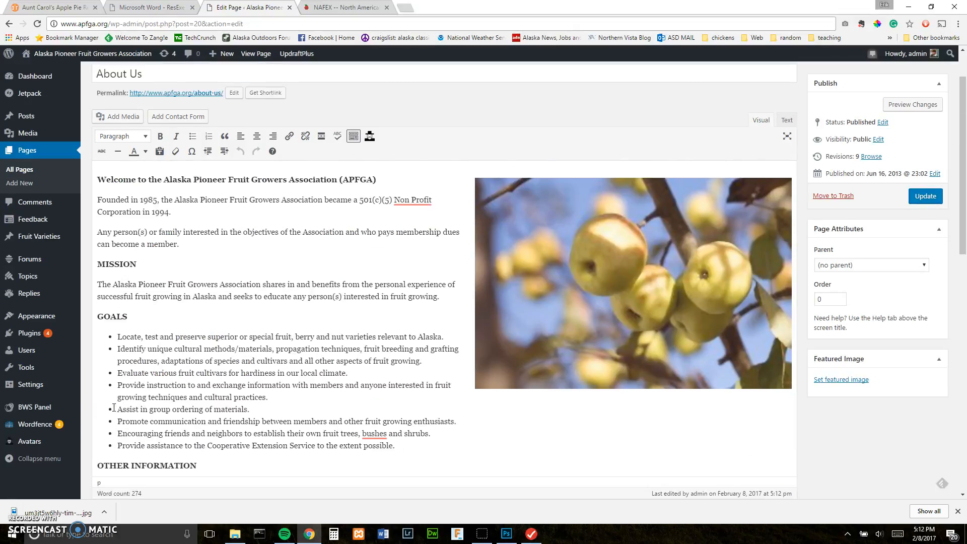